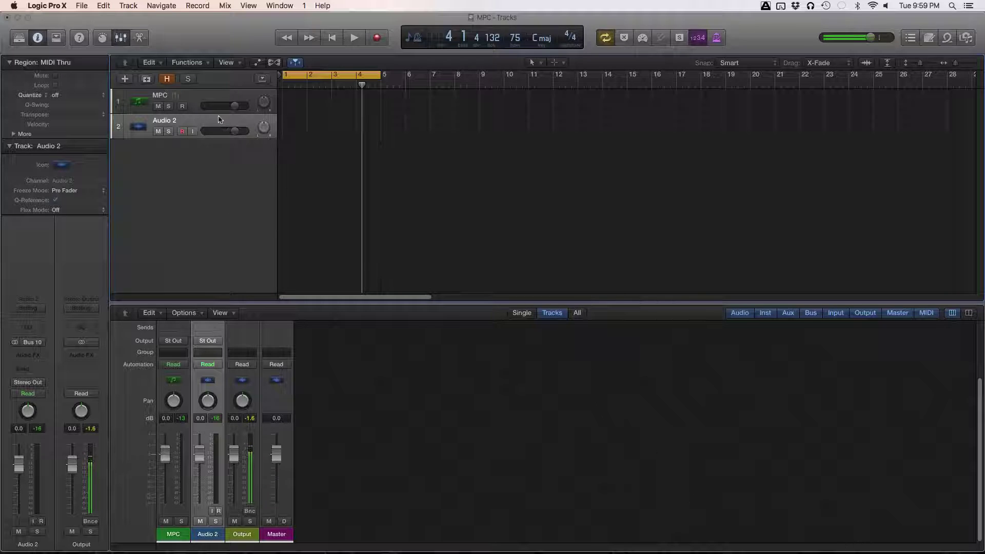
Select the MPC track above Audio 2 so it becomes the record-enabled track
key("Up")
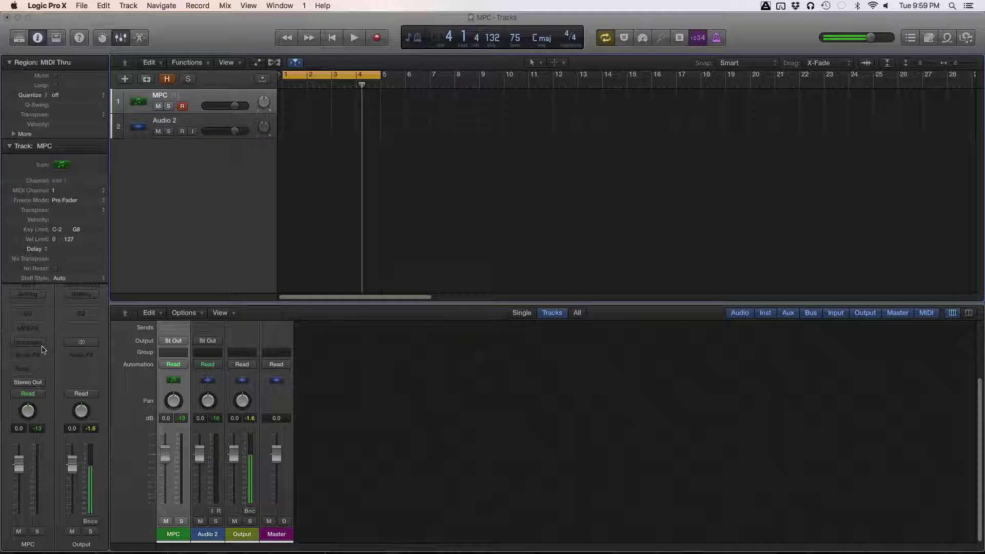
Load the Akai Professional MPC instrument on the MPC track as Multi-Output (16xStereo)
left_click(42, 348)
mouse_move(59, 520)
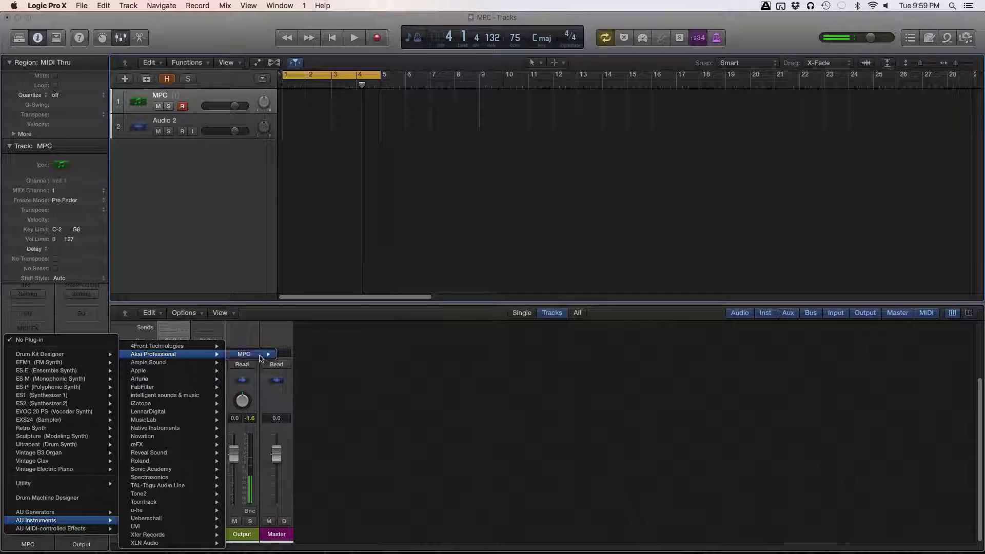
mouse_move(249, 355)
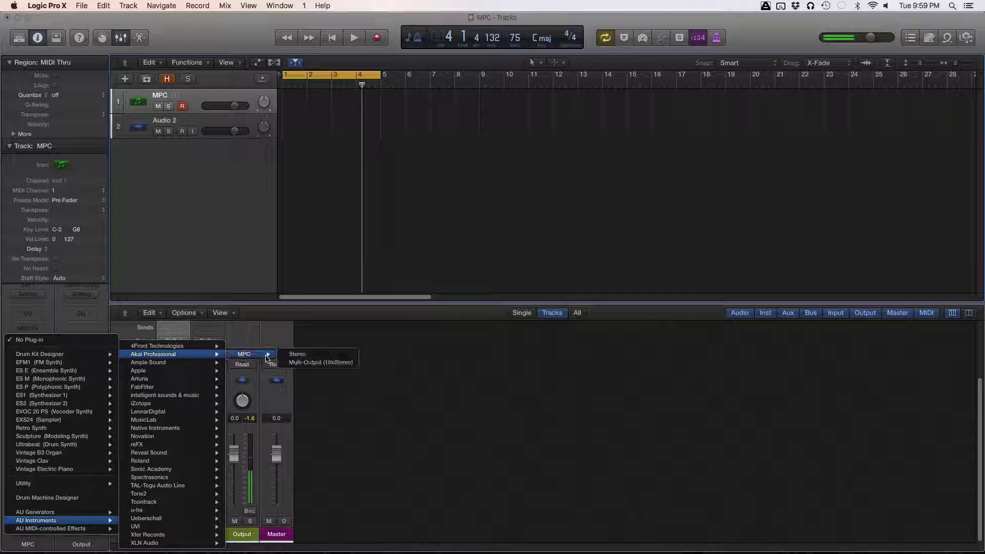
left_click(332, 362)
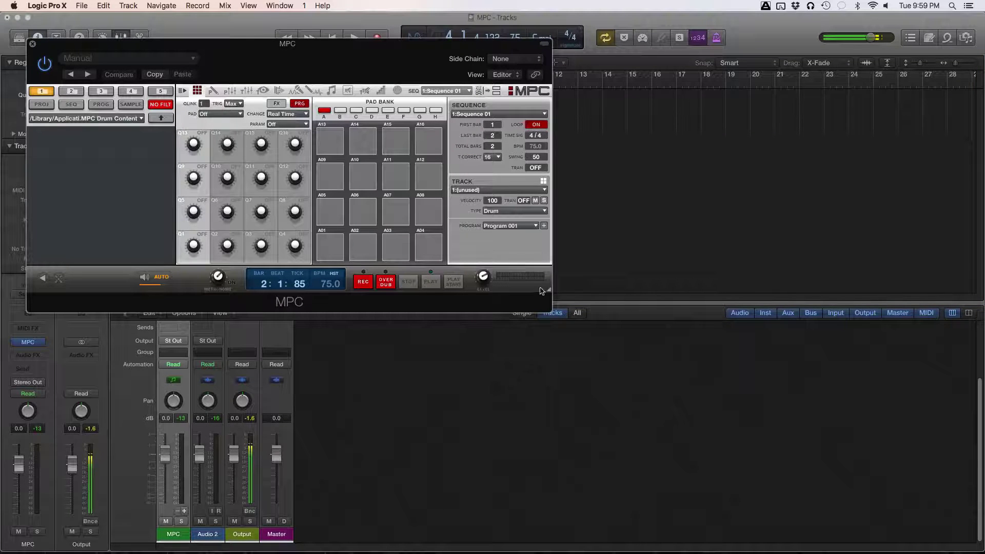
Enlarge and reposition the MPC editor, then show its File > Load Recent project list
left_click_drag(545, 290, 765, 498)
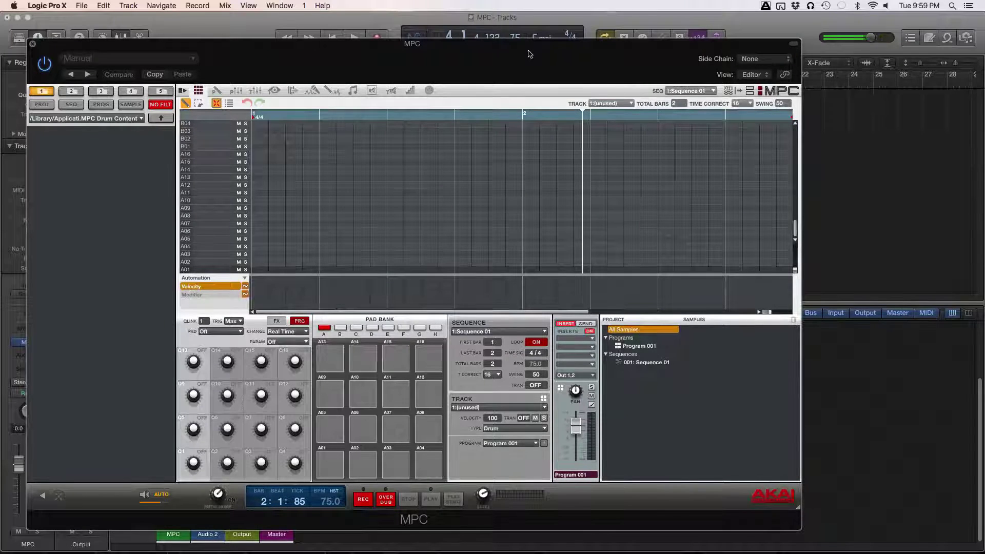
left_click_drag(530, 54, 615, 41)
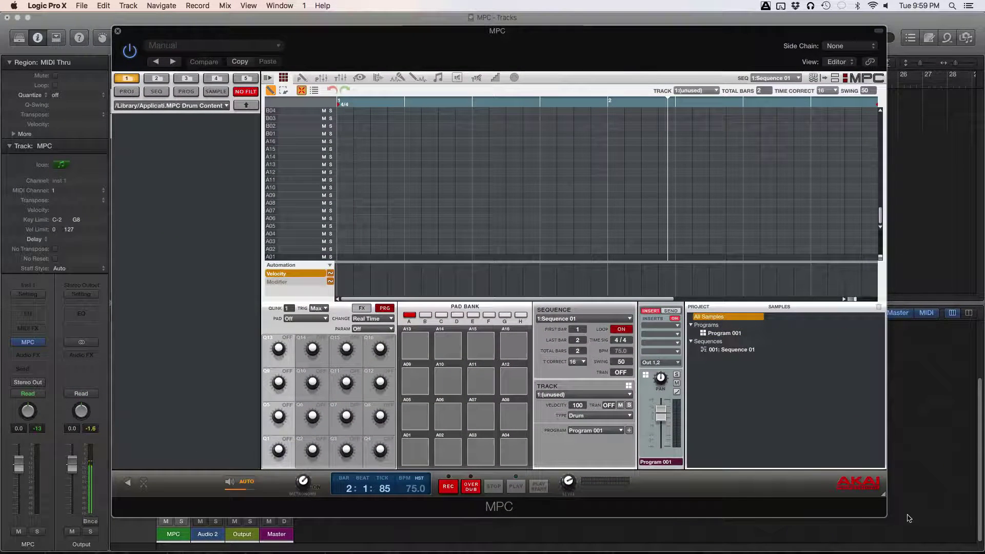
left_click(268, 78)
Load the TEST 75 project into the MPC plug-in
mouse_move(288, 81)
mouse_move(378, 105)
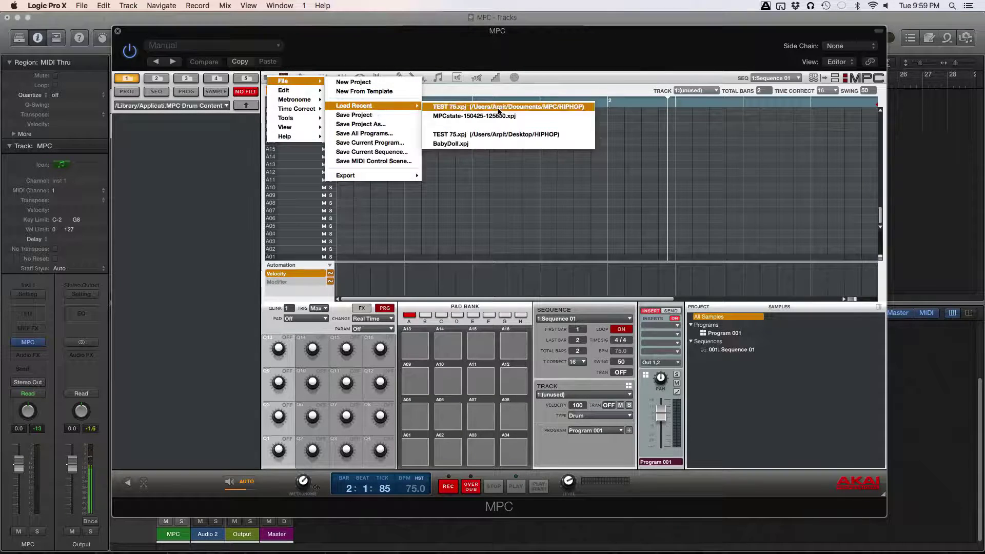
left_click(499, 106)
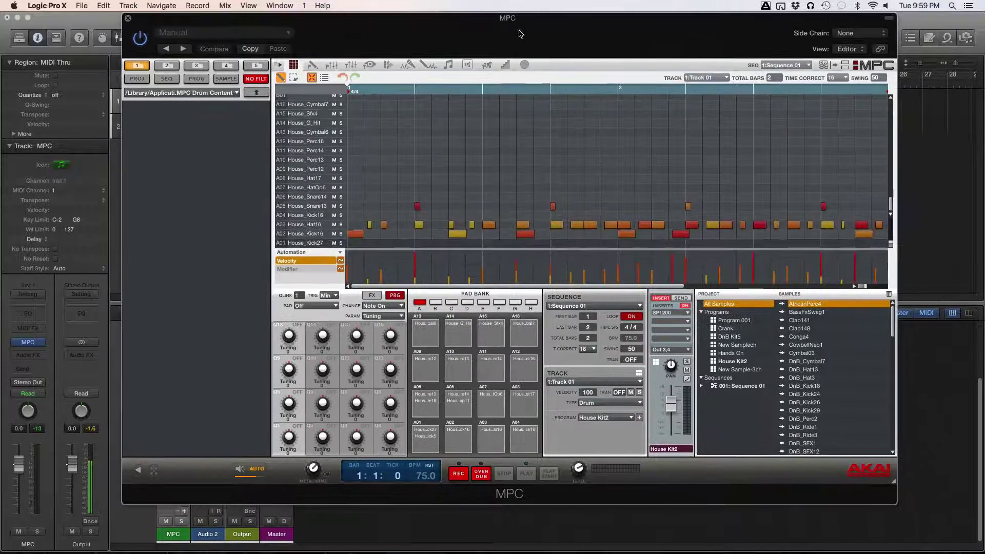
Lower the MPC fader to -2.3 dB and play back the House Kit2 pattern
left_click_drag(520, 34, 640, 61)
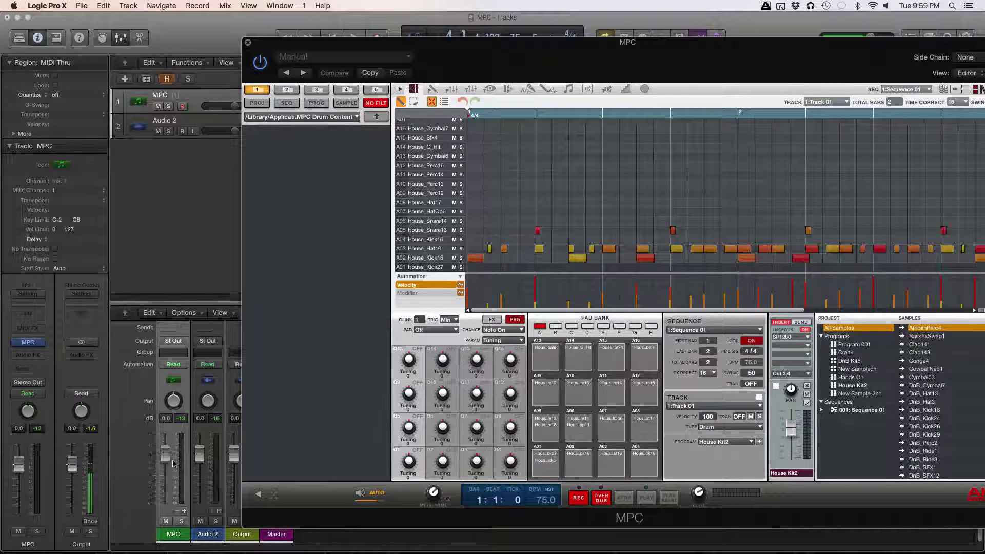
left_click_drag(173, 463, 173, 468)
key("space")
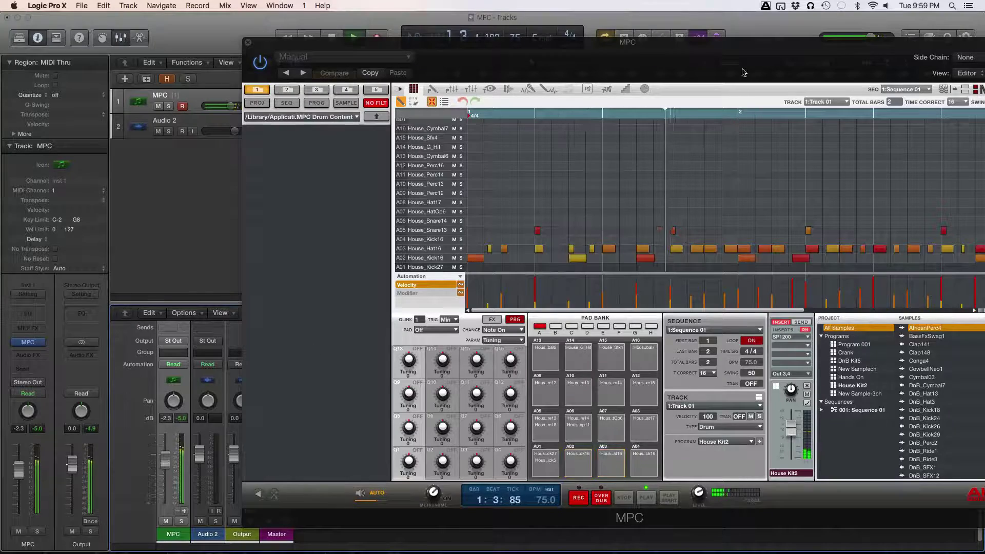
left_click_drag(743, 70, 602, 75)
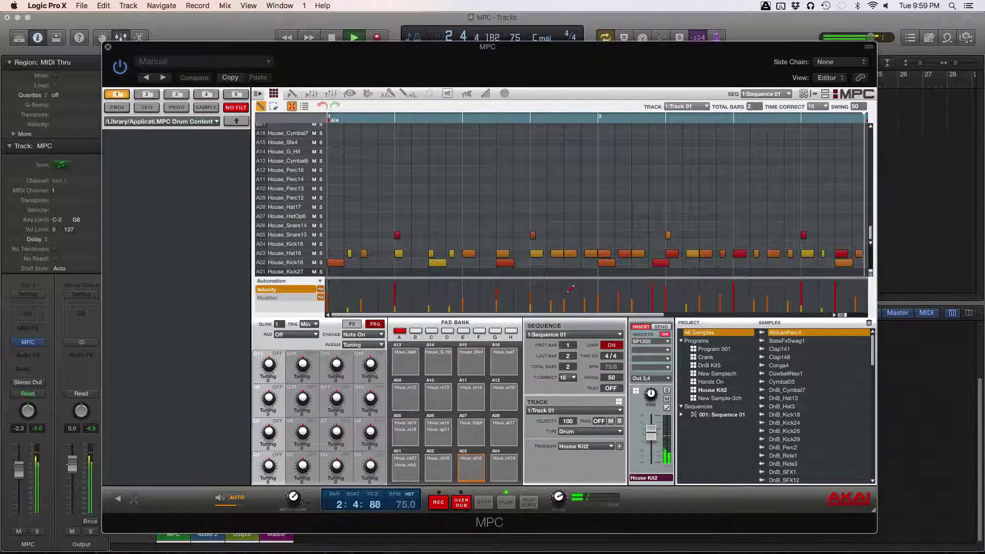
left_click(331, 38)
left_click_drag(395, 72, 605, 104)
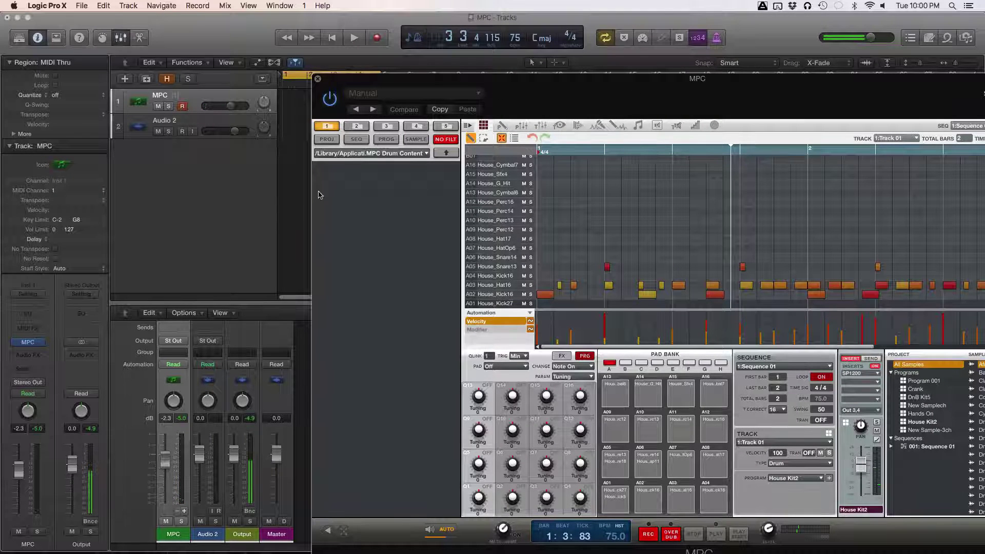
key("super+w")
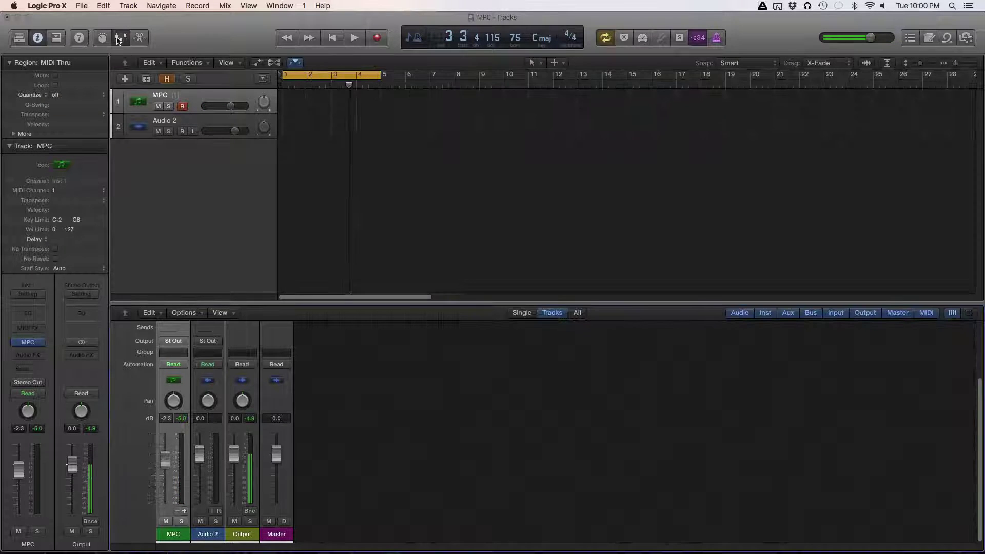
left_click(120, 38)
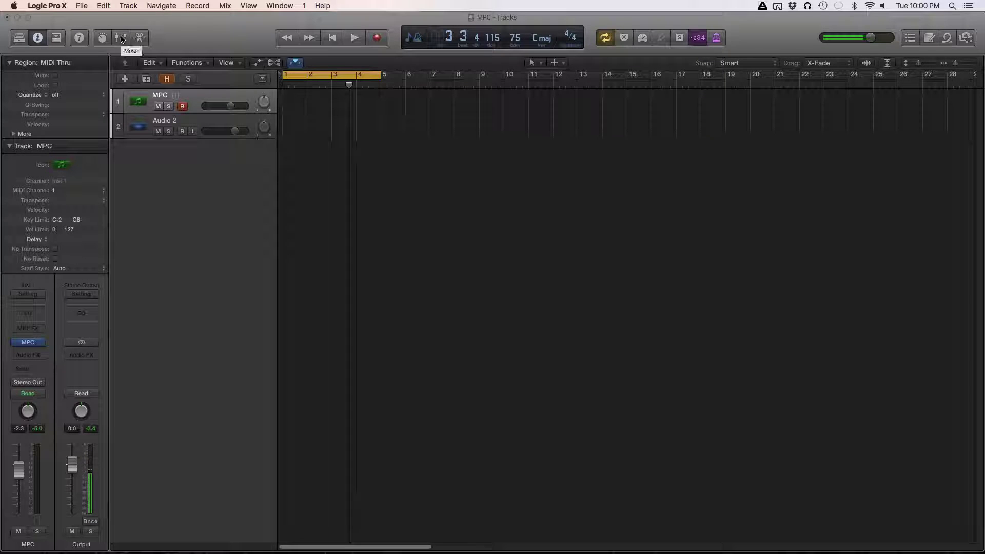
left_click(122, 39)
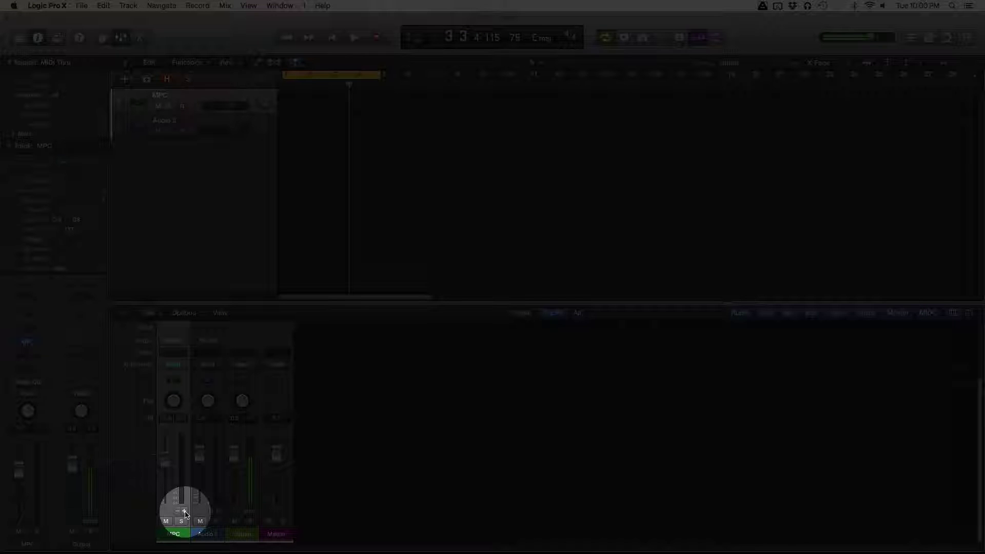
Add aux strips for the MPC, keeping Aux 1–3 fed by MPC outputs 3-4 and 5-6
left_click(185, 513)
left_click(186, 513)
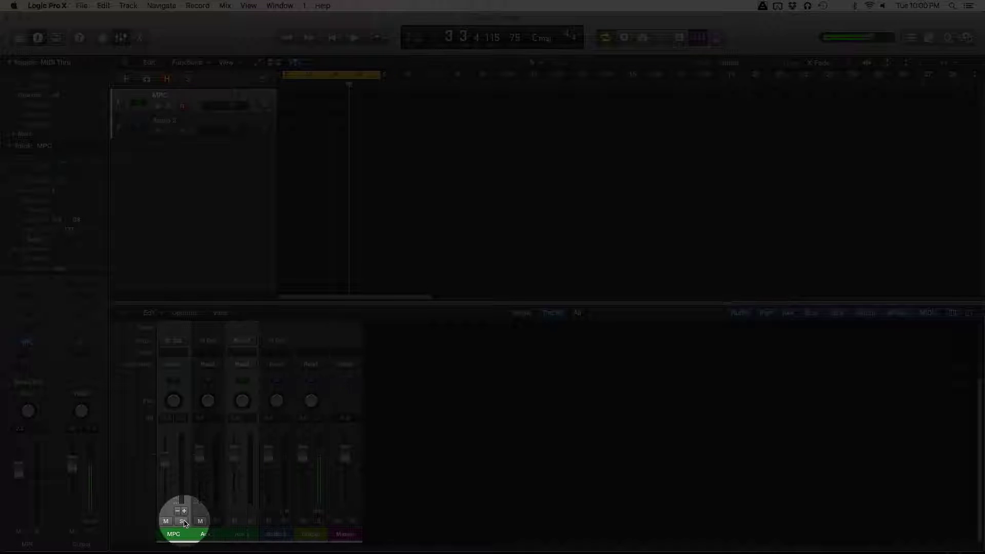
left_click(186, 513)
left_click(184, 512)
left_click(184, 512)
left_click(184, 512)
left_click(184, 512)
left_click(185, 512)
left_click(184, 512)
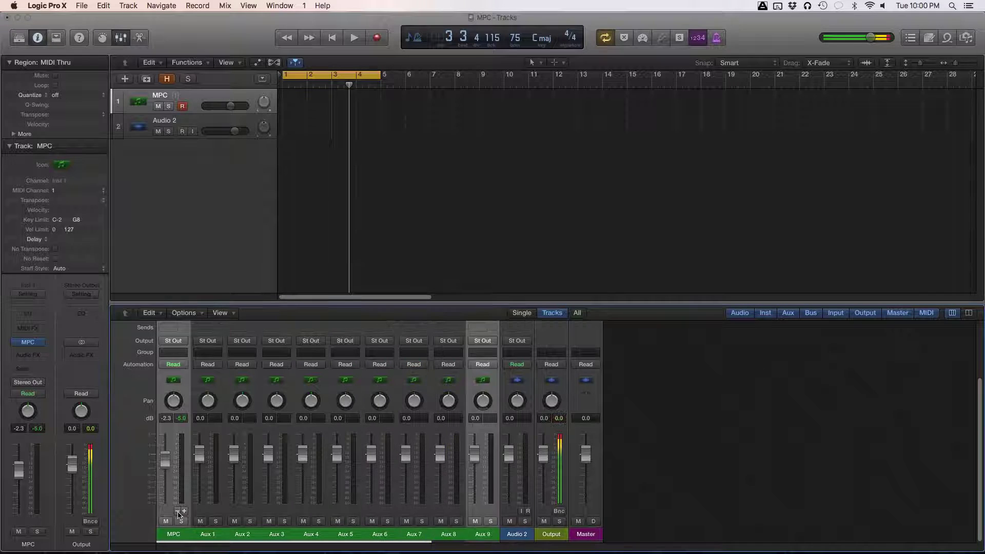
left_click(179, 512)
left_click(178, 512)
left_click(178, 513)
left_click(178, 512)
left_click(179, 512)
left_click(179, 512)
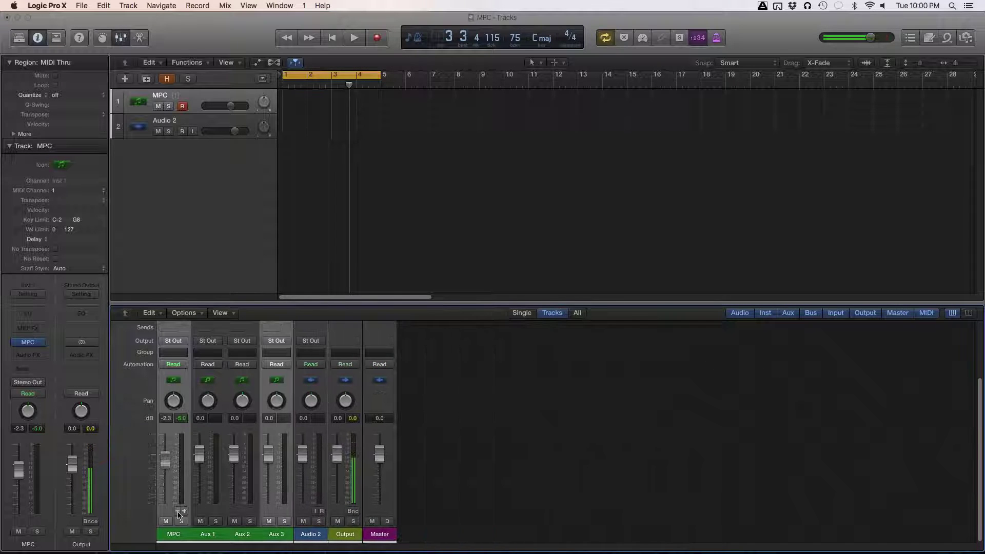
left_click(179, 512)
scroll(215, 411, "up", 3)
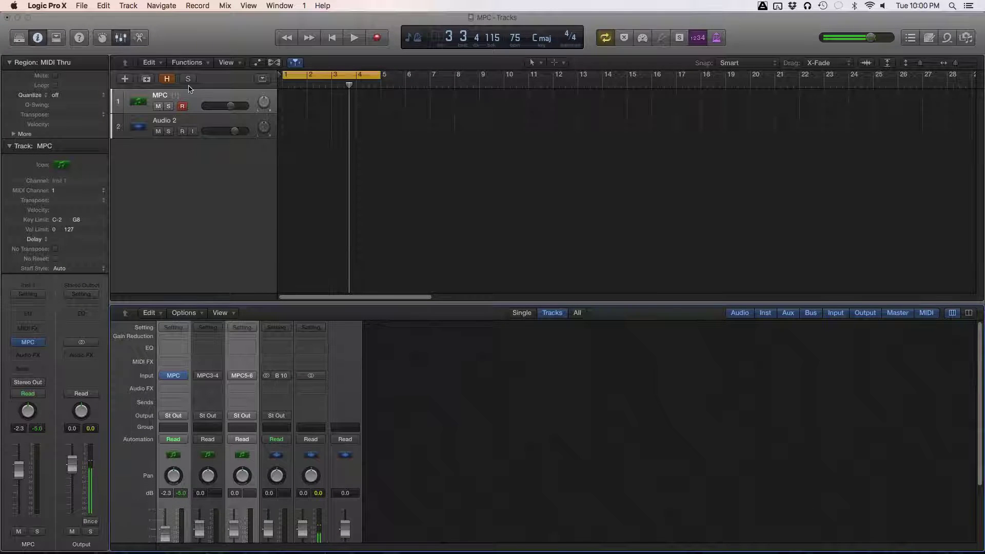
Reopen the MPC plug-in in its mixer view and start playback to check output routing
left_click(27, 343)
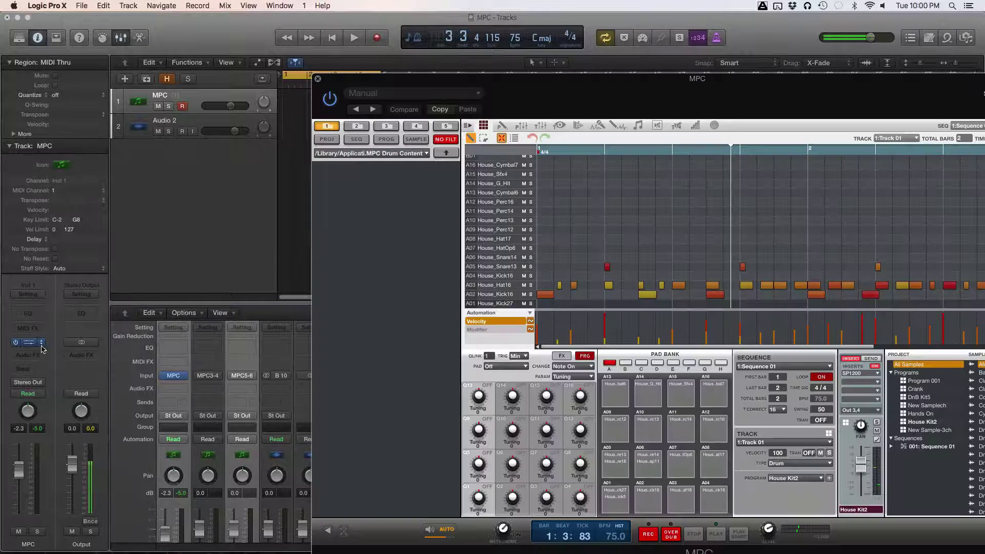
left_click_drag(637, 113, 418, 76)
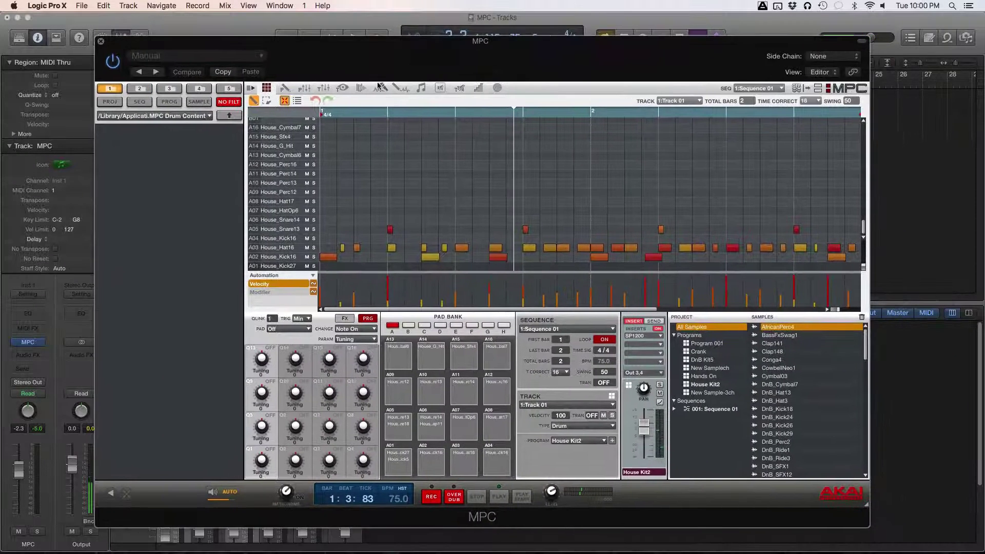
left_click(324, 87)
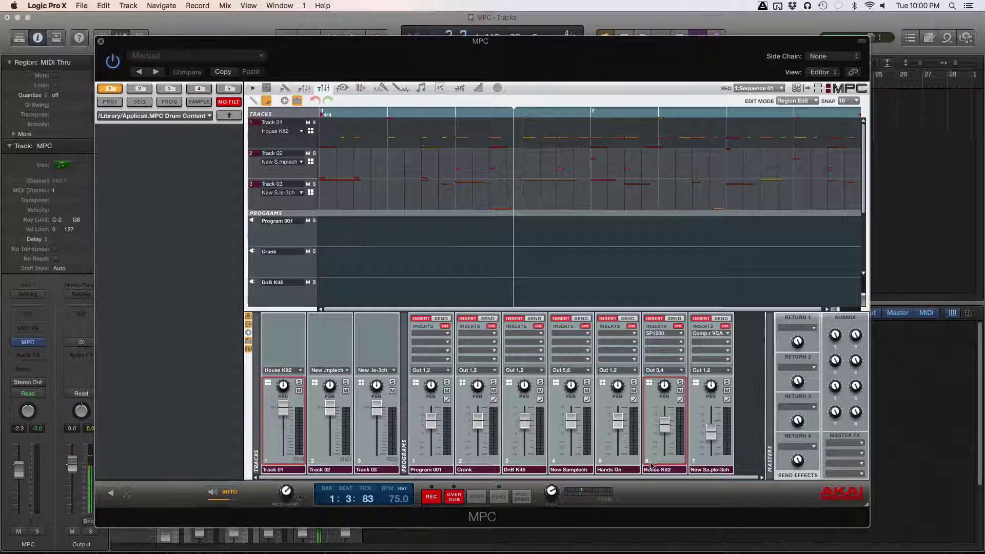
key("space")
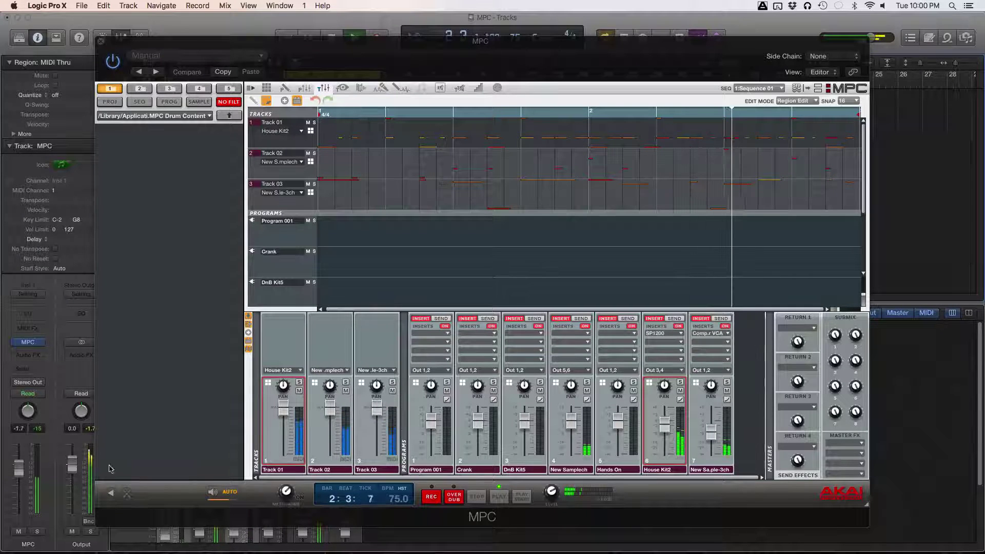
Keep channel 7 on Out 1,2, then solo House Kit2 and confirm it stays on Out 3,4
left_click(711, 370)
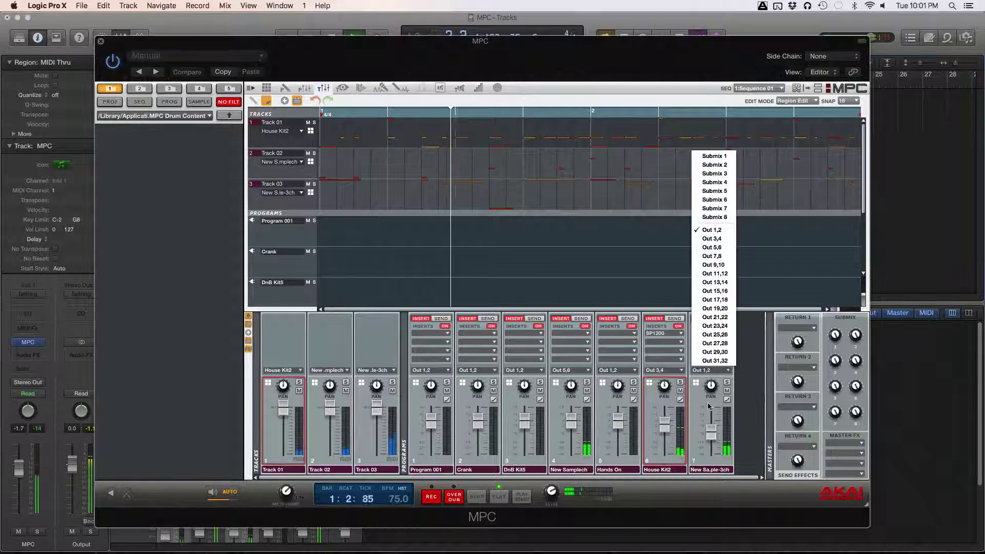
left_click(724, 233)
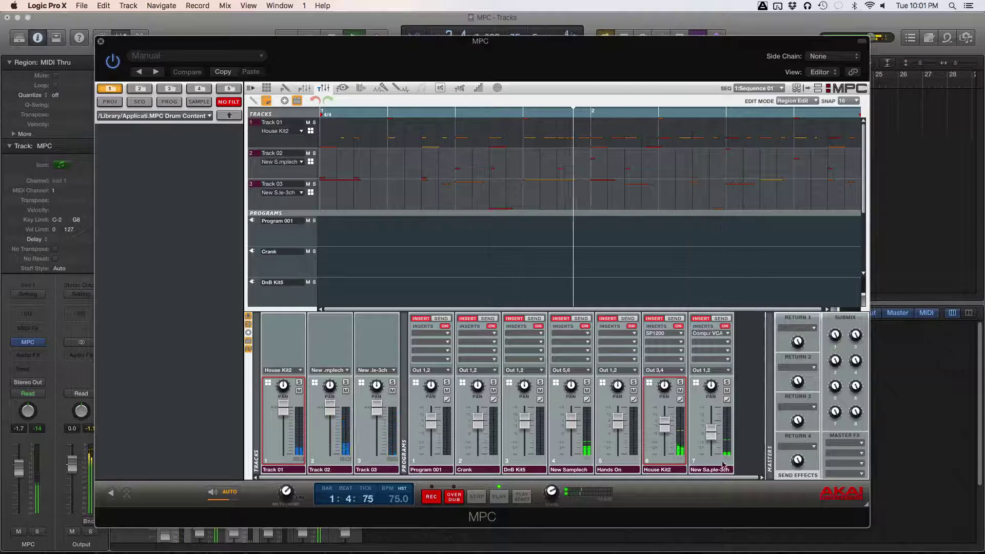
left_click(728, 383)
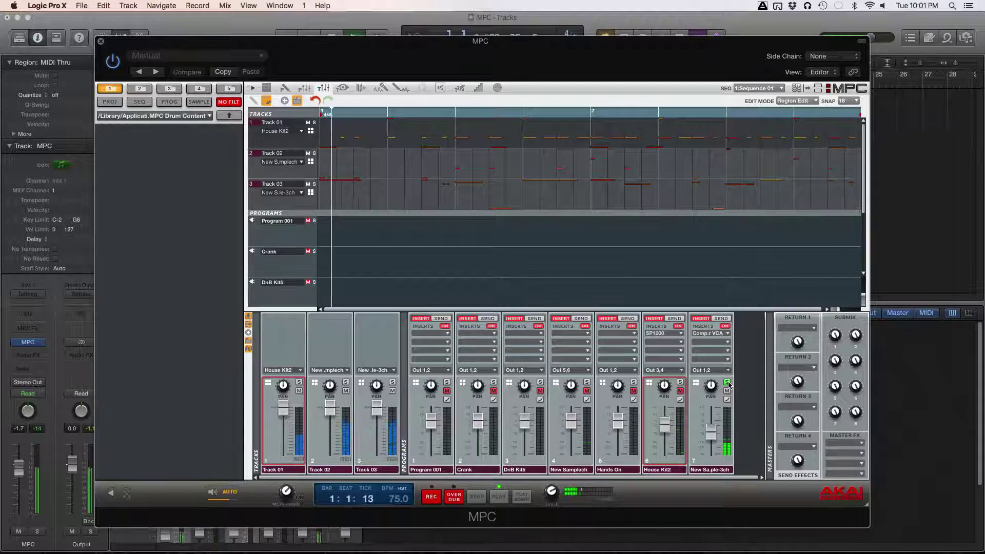
left_click(727, 383)
left_click(680, 382)
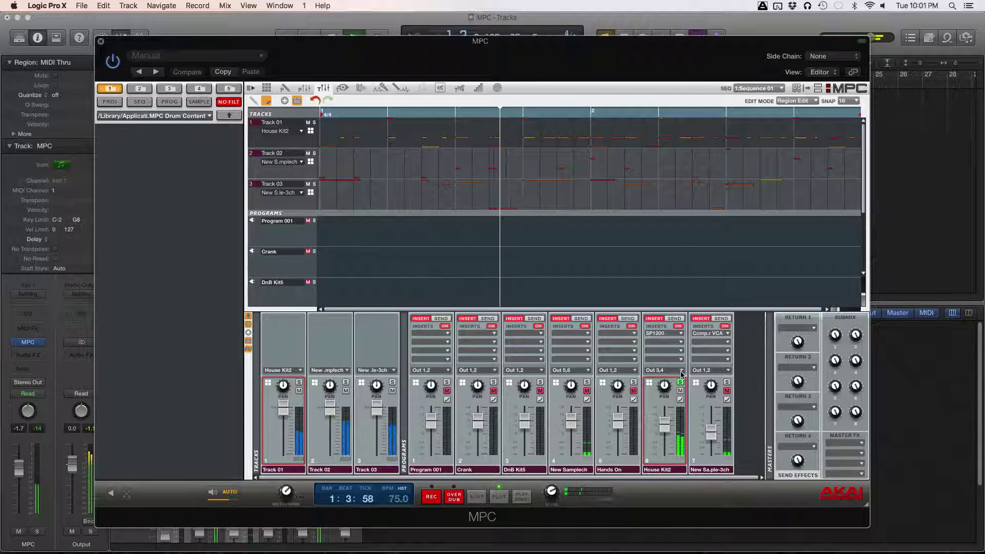
left_click(681, 371)
left_click(667, 241)
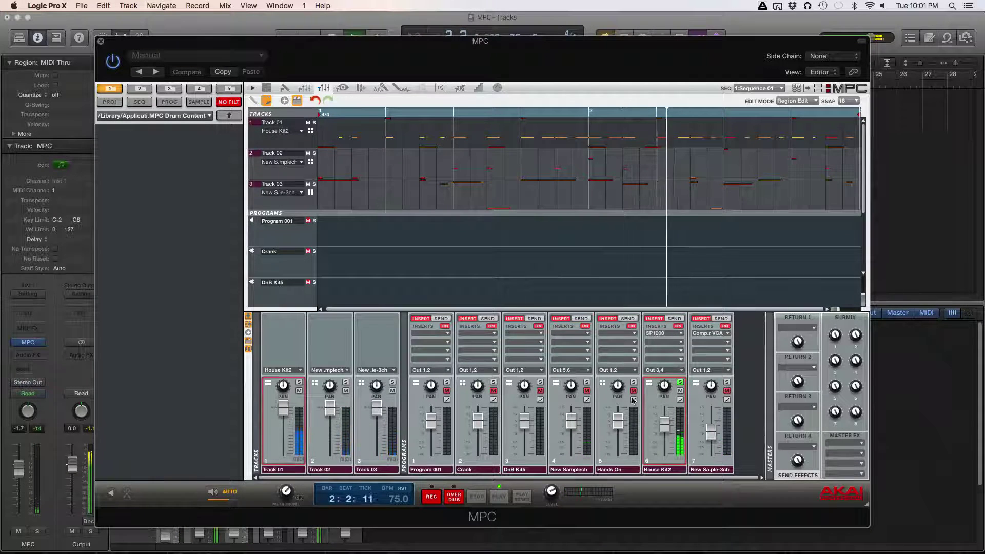
Solo New Samplech, confirm it stays on Out 5,6, and unsolo House Kit2
left_click(634, 383)
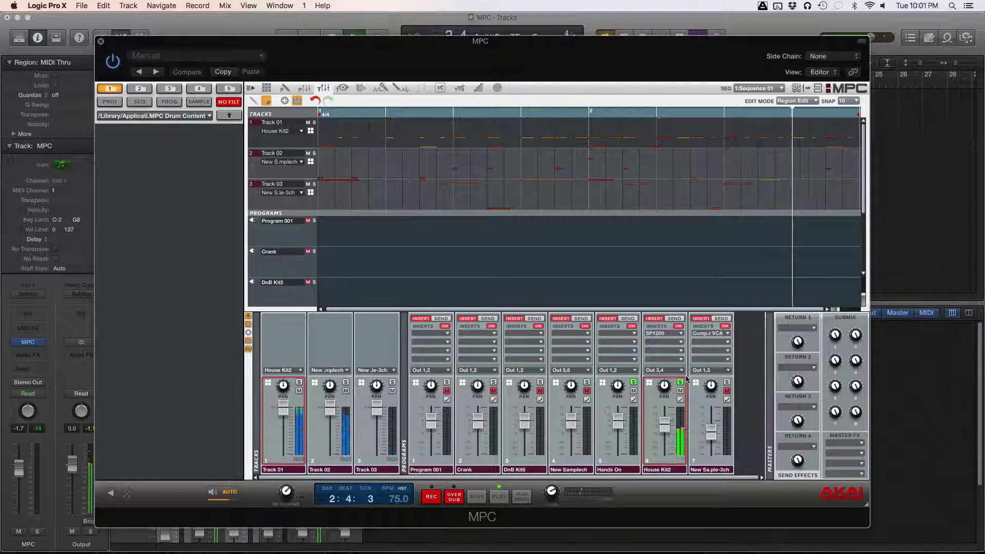
left_click(634, 382)
left_click(587, 382)
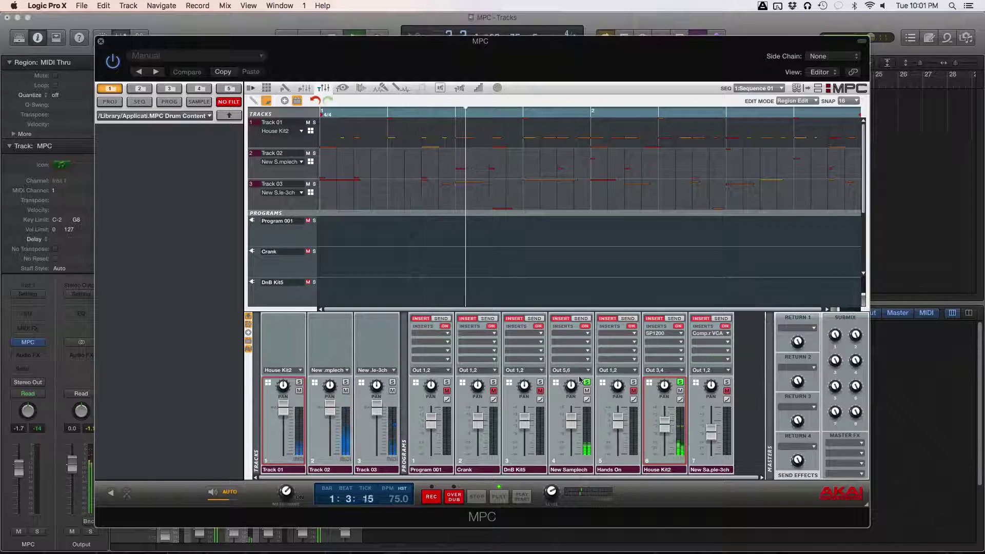
left_click(579, 371)
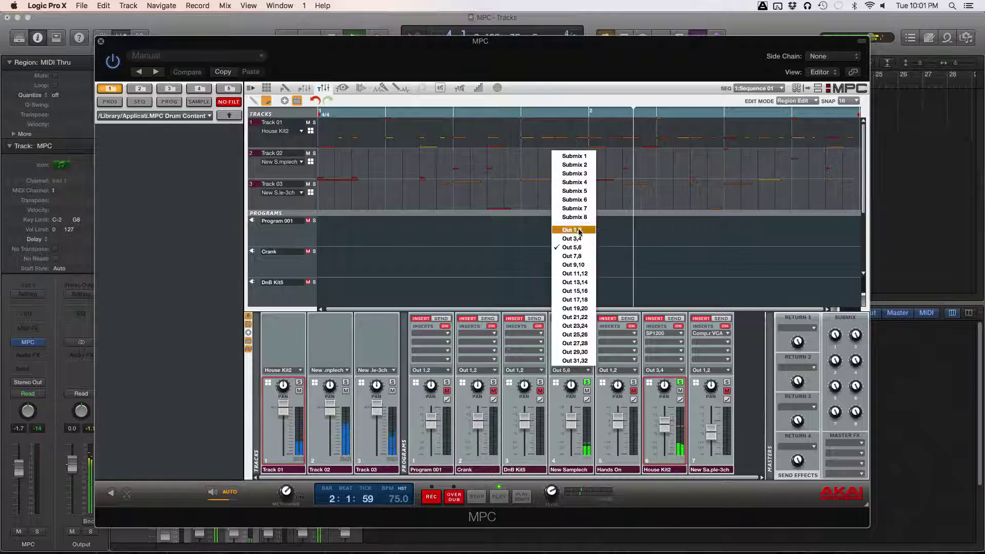
left_click(572, 247)
left_click(680, 382)
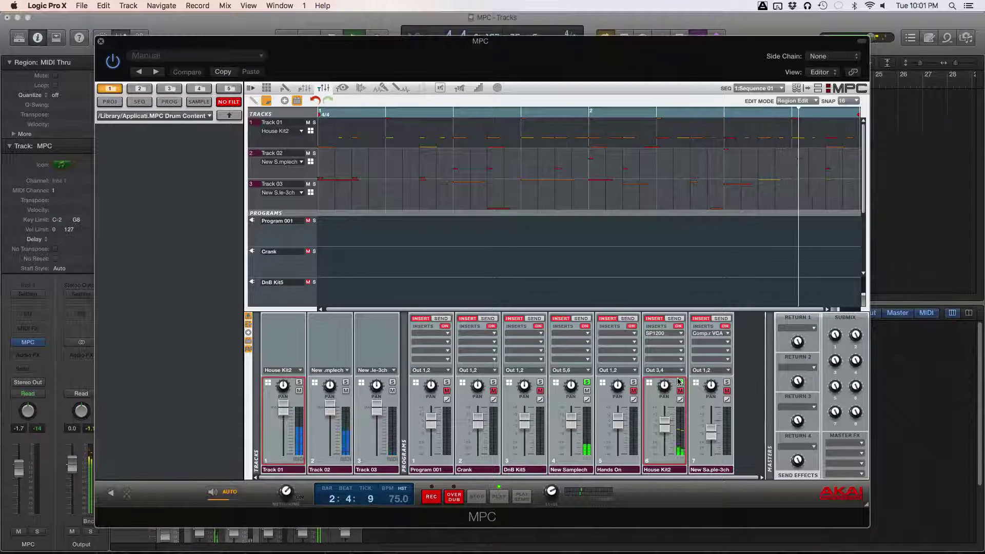
Close the MPC plug-in, solo Aux 2, Aux 1 and MPC in turn, then stop playback
left_click(101, 40)
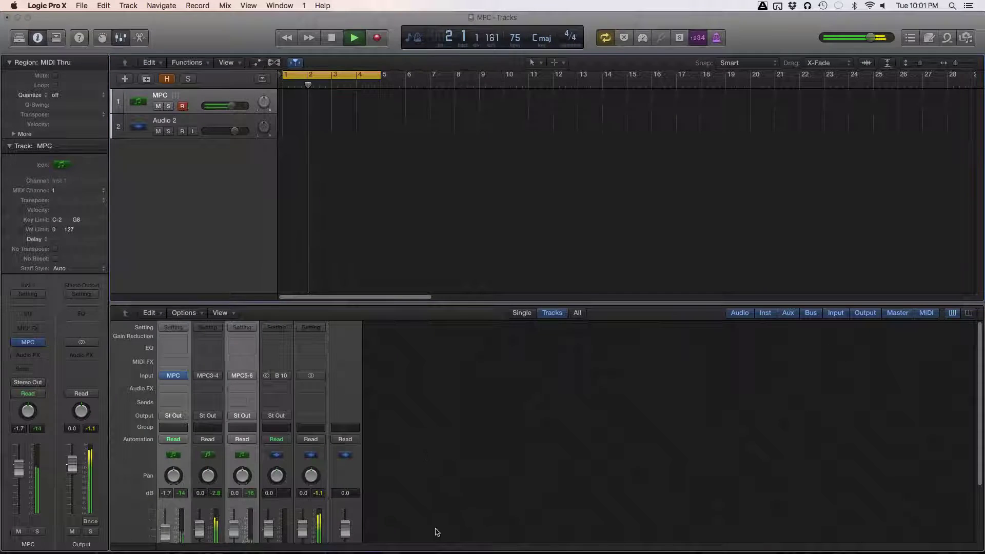
scroll(488, 457, "down", 3)
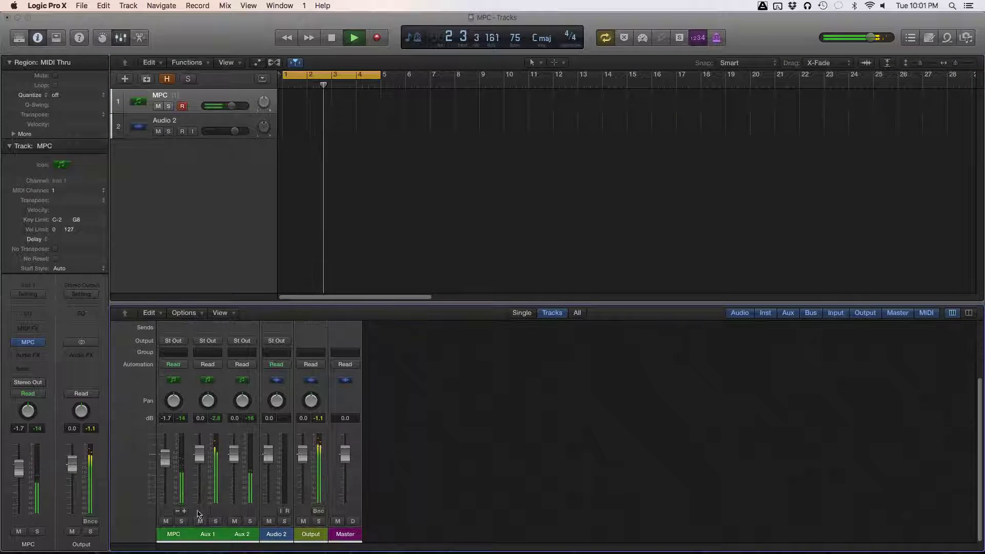
left_click(250, 522)
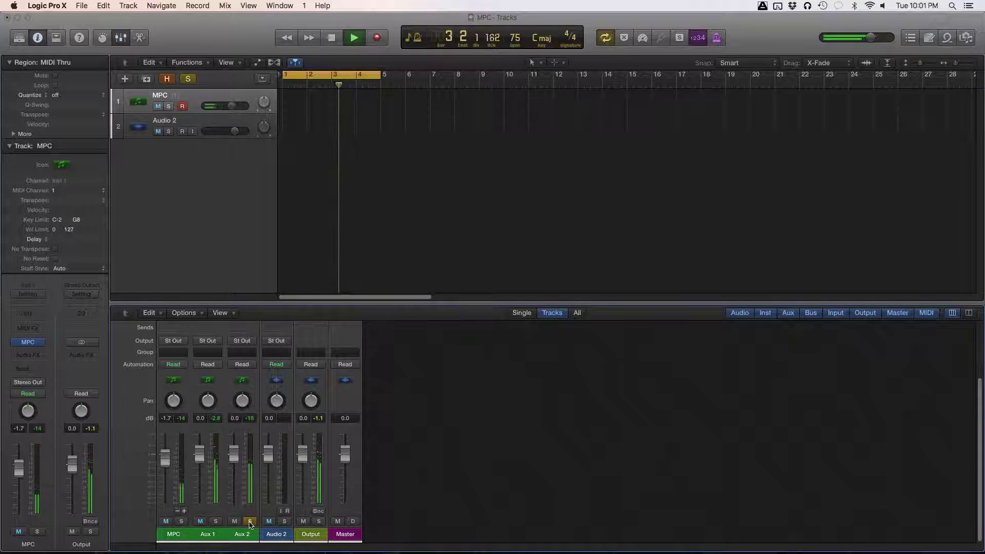
left_click(250, 522)
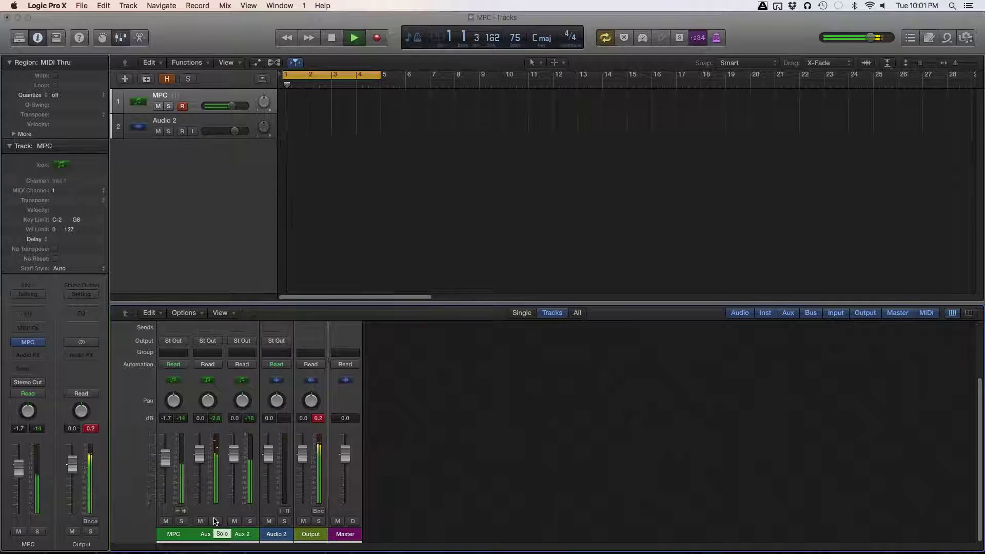
left_click(216, 521)
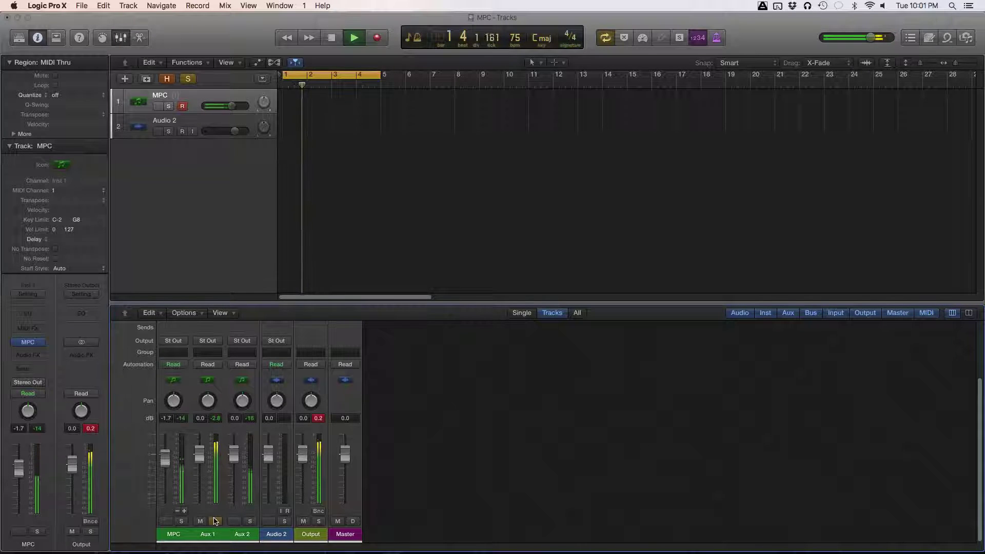
left_click(216, 522)
left_click(181, 521)
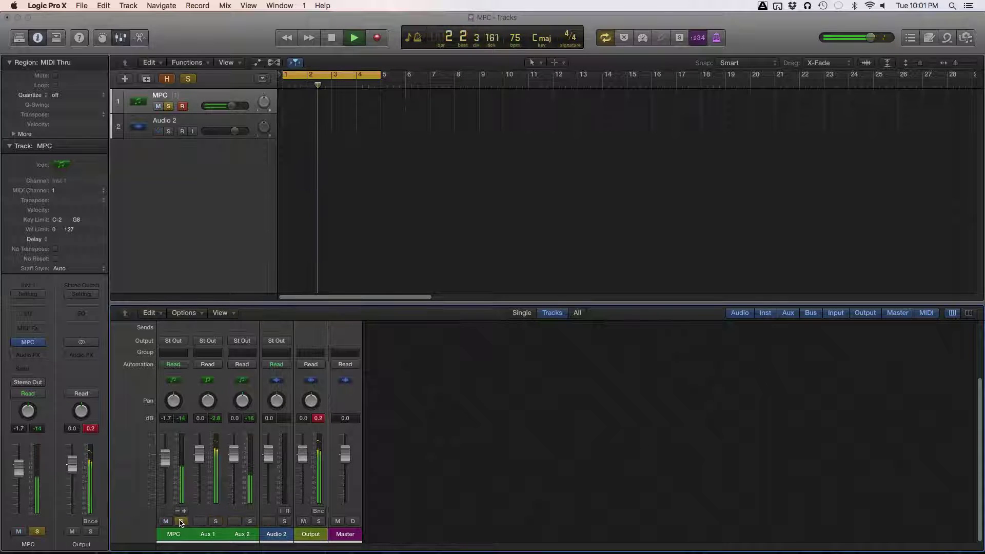
left_click(181, 522)
key("space")
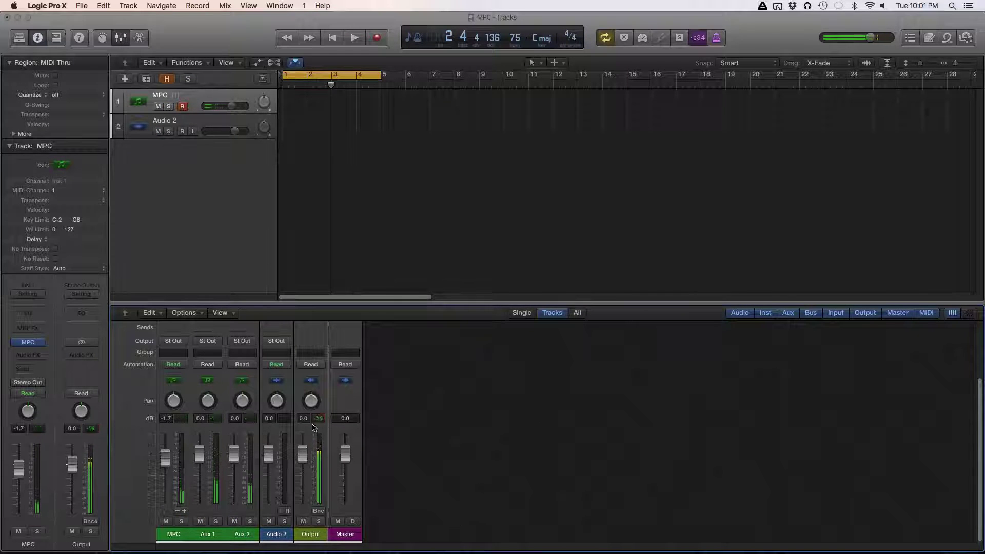
Drag the mixer divider up to make the mixer taller and restart playback
scroll(184, 392, "up", 5)
scroll(303, 436, "down", 2)
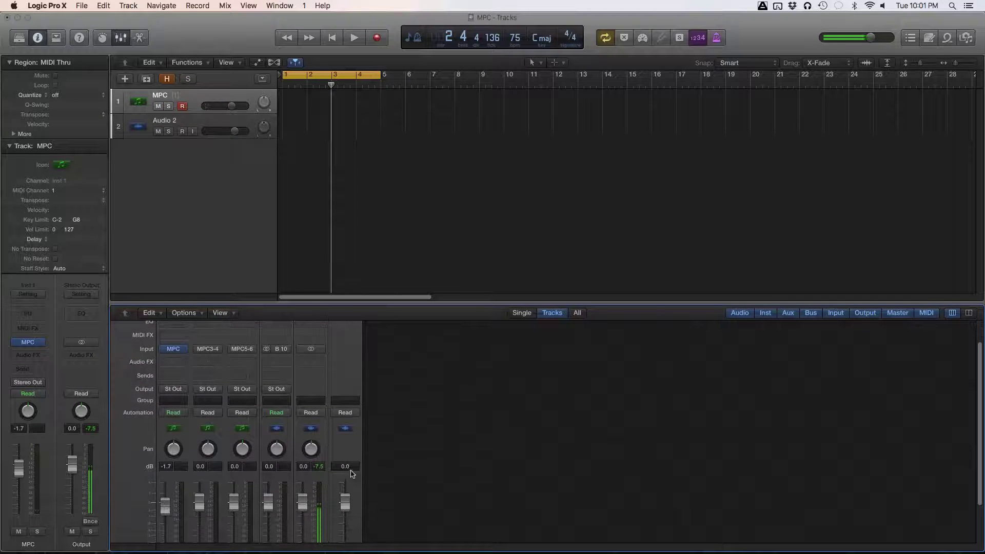
left_click_drag(376, 303, 375, 221)
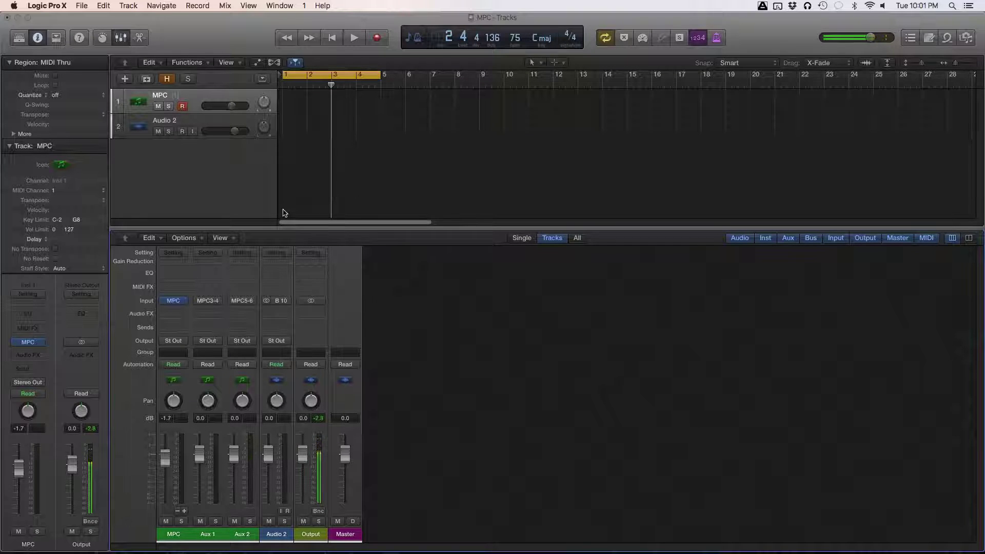
key("space")
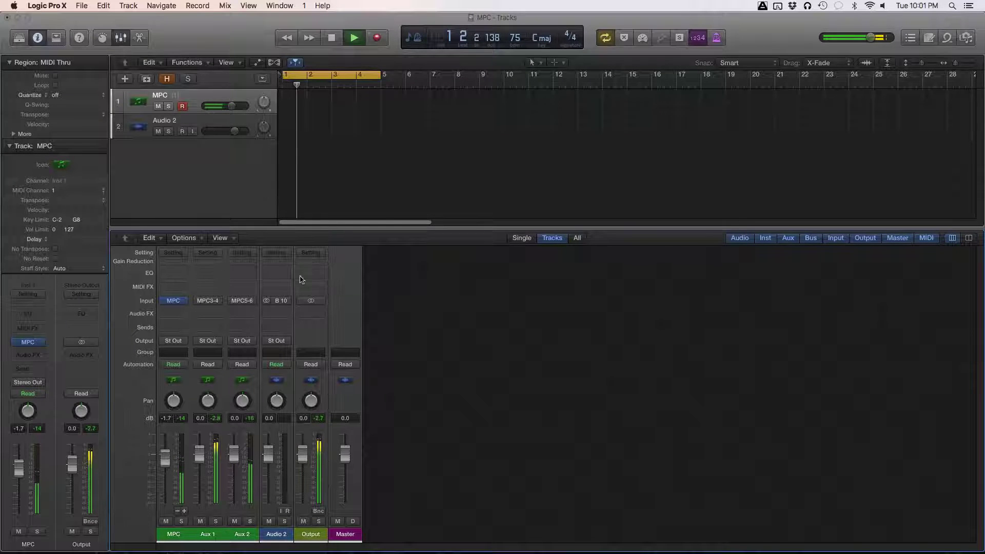
Insert a Channel EQ on Aux 1, enable its analyzer, and rename the channel DRUMS
left_click(208, 277)
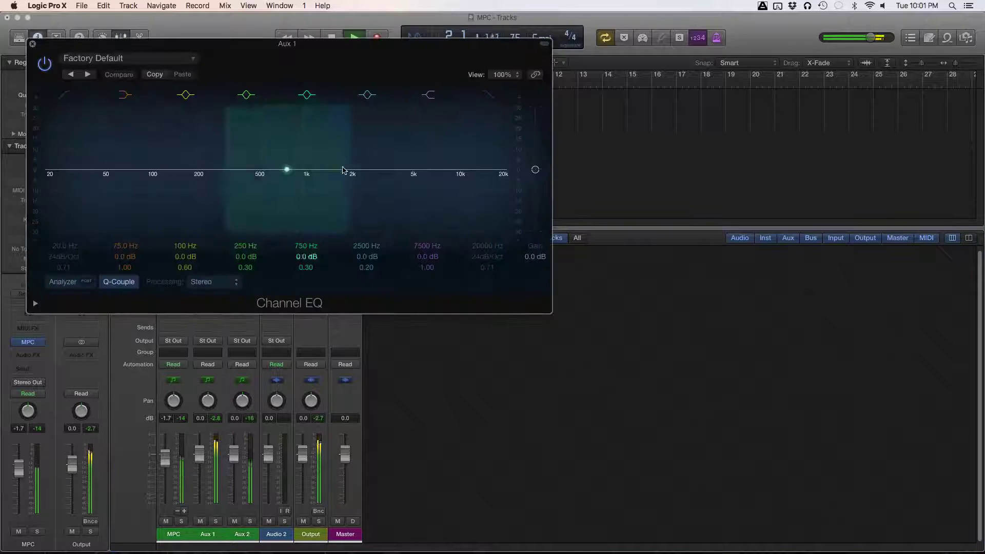
left_click_drag(282, 37, 640, 111)
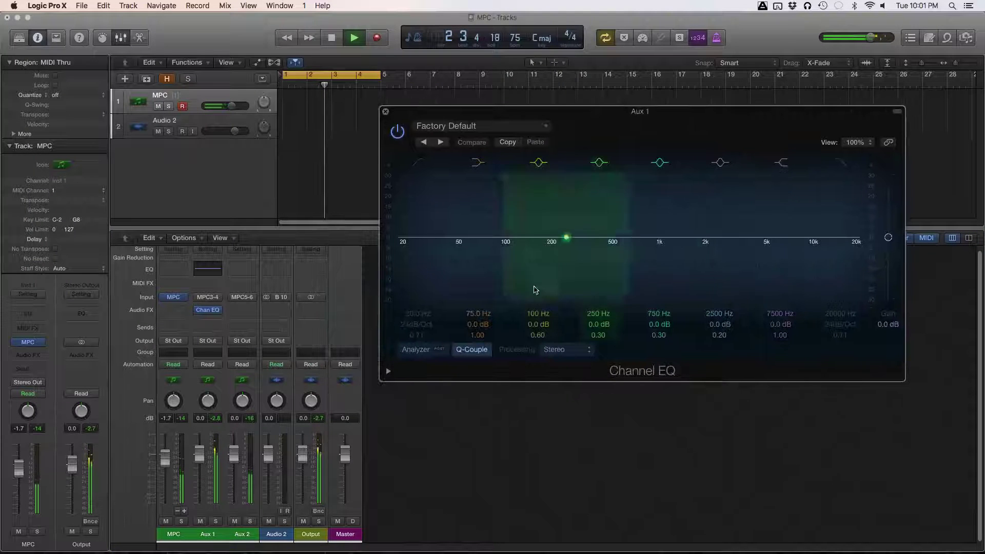
left_click(416, 349)
left_click(215, 522)
left_click(215, 521)
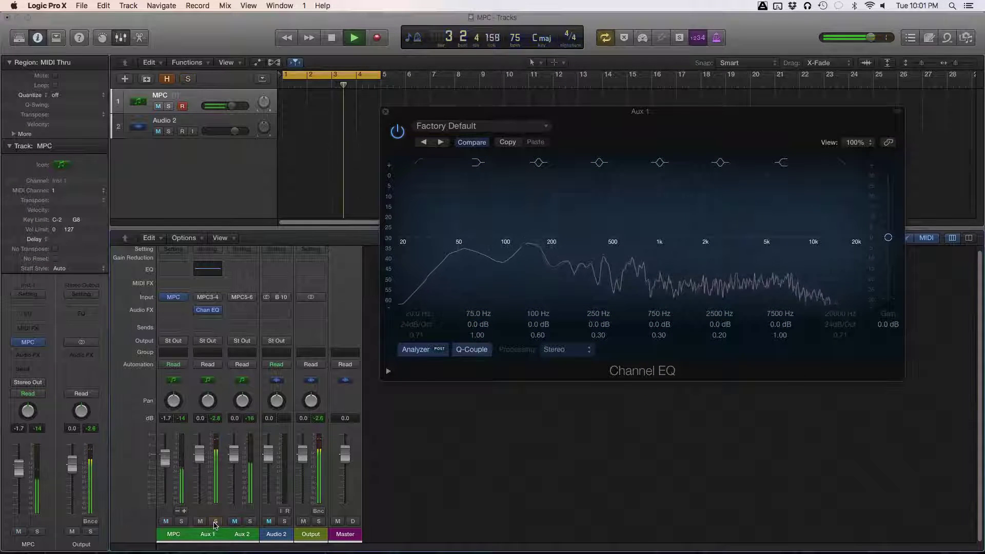
double_click(208, 535)
type("DRUMS")
key("Return")
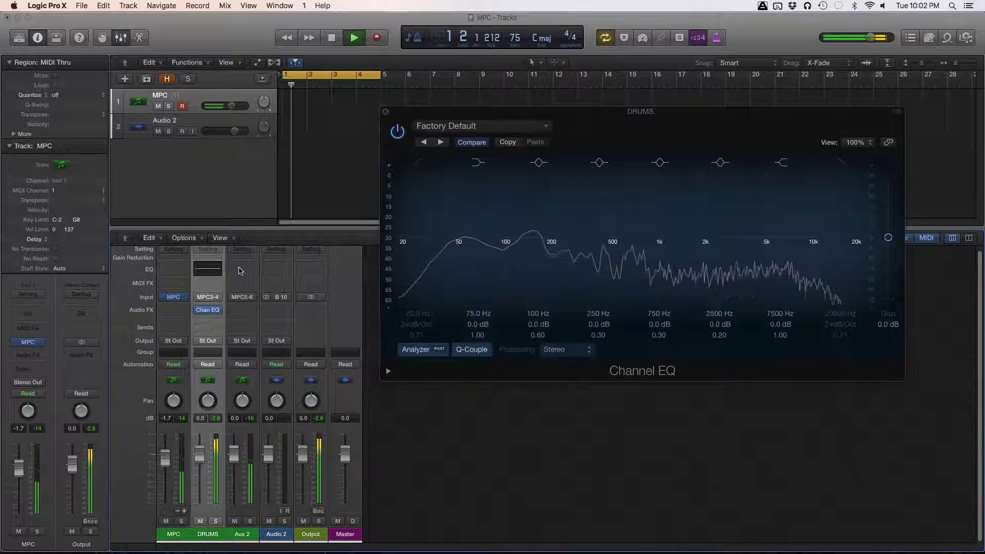
Add a Channel EQ to Aux 2 and begin renaming it EP
left_click(250, 521)
double_click(246, 536)
type("EP")
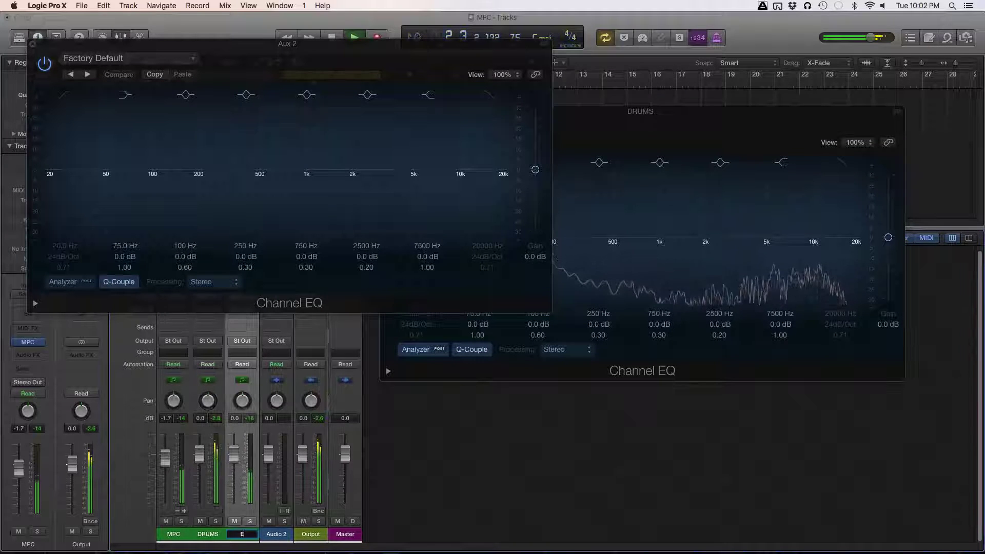
Enable the EP EQ analyzer and cut the DRUMS low-mids by 8.5 dB around 230 Hz
left_click(74, 282)
left_click_drag(716, 102, 836, 84)
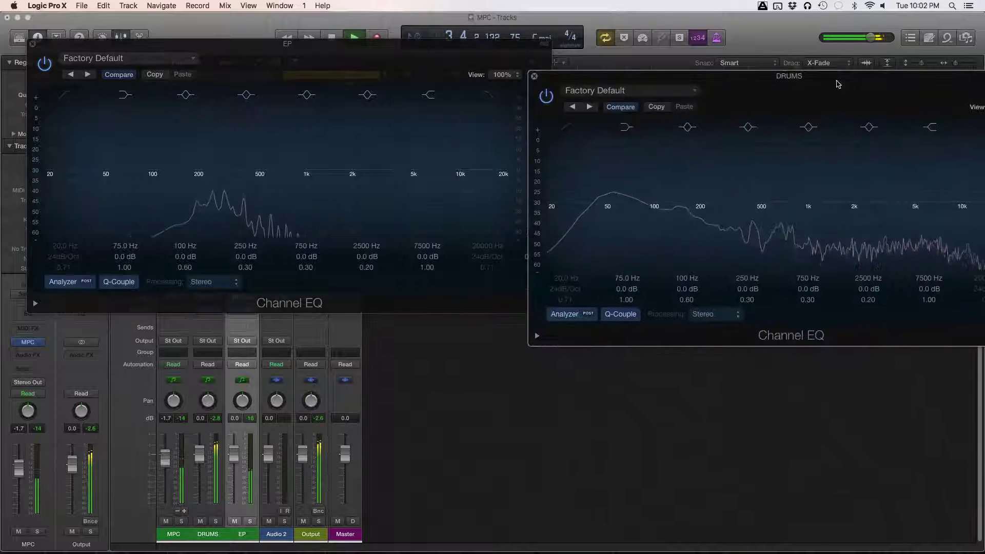
left_click_drag(376, 70, 338, 96)
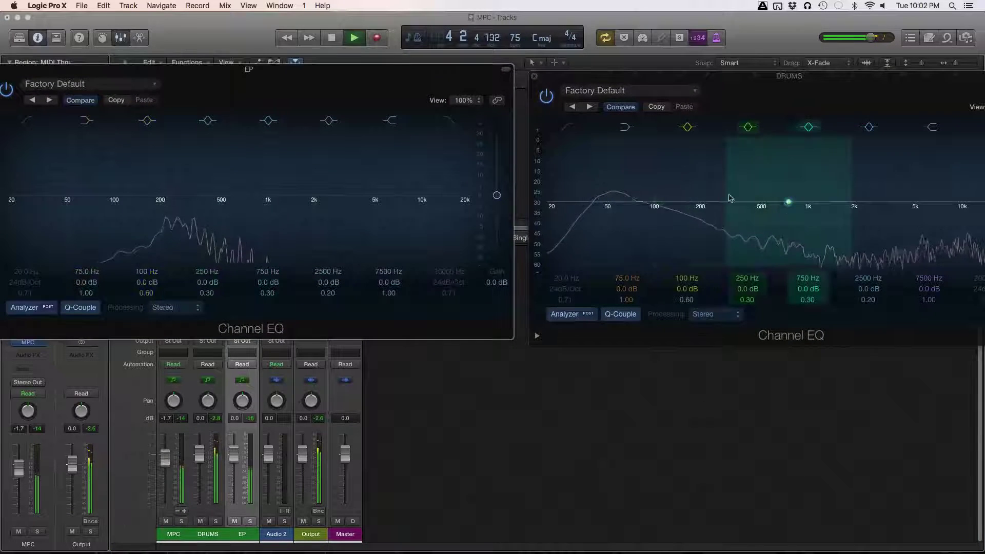
left_click_drag(715, 205, 704, 226)
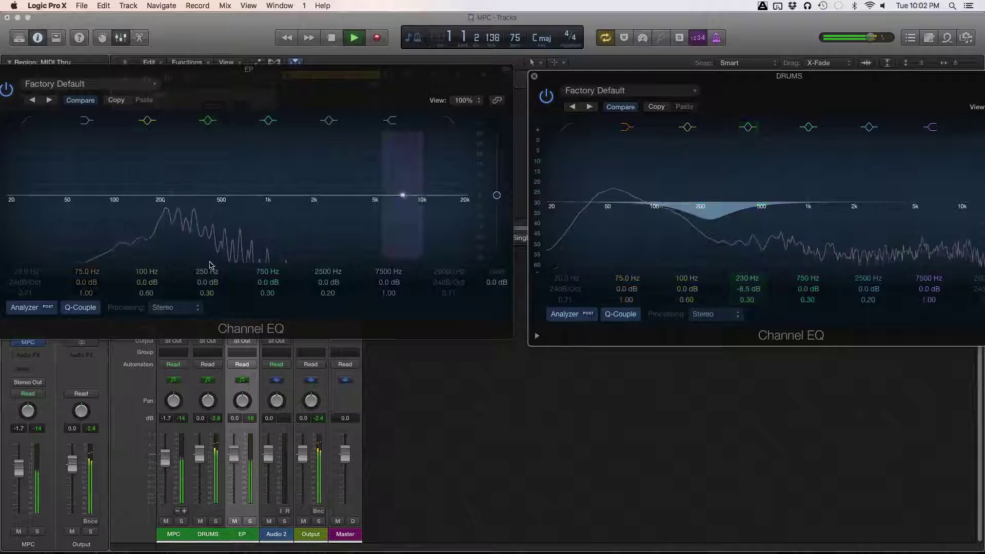
Boost EP 2.5 dB at 370 Hz with a 144 Hz low cut, and add Channel EQ to MPC
left_click_drag(176, 196, 187, 189)
left_click_drag(210, 193, 212, 193)
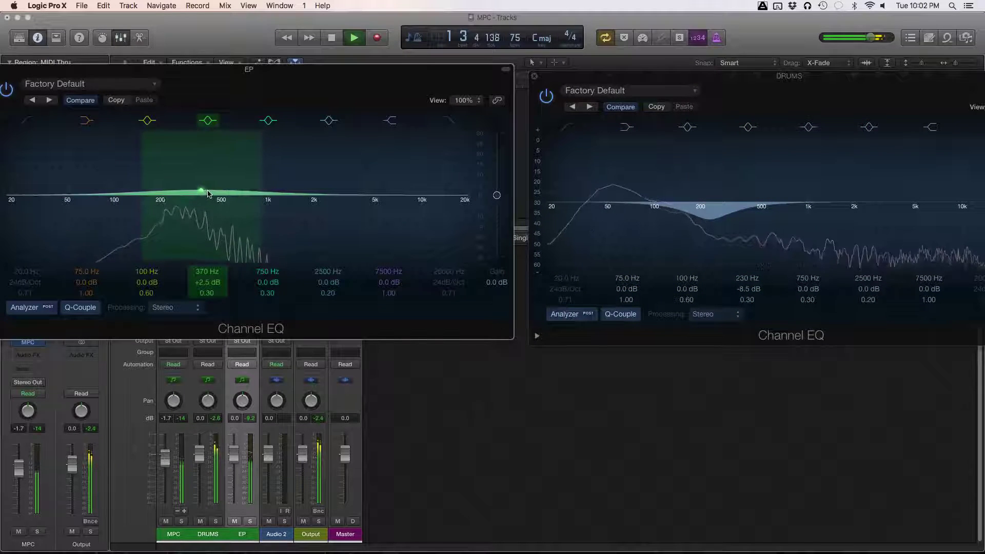
left_click(25, 120)
left_click_drag(28, 229, 144, 225)
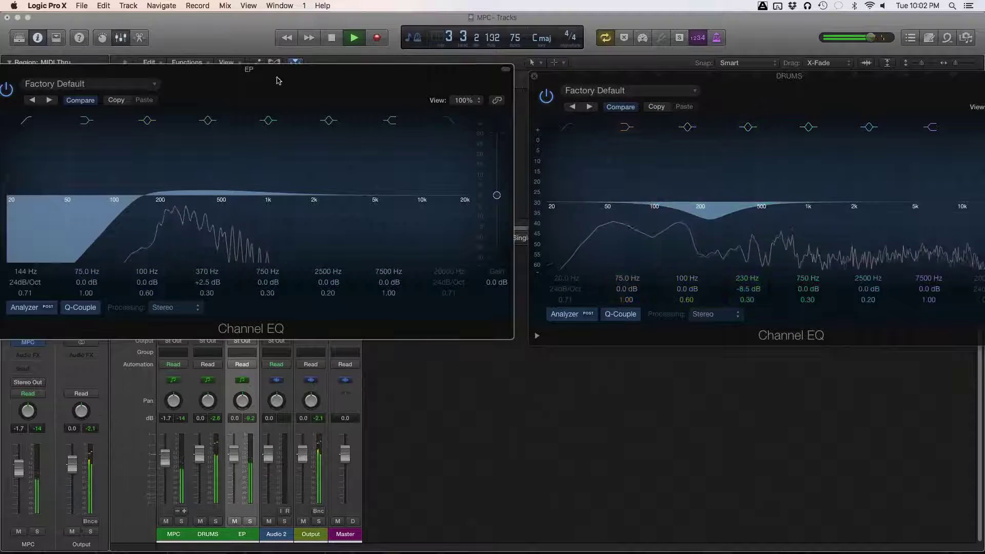
left_click_drag(452, 69, 936, 275)
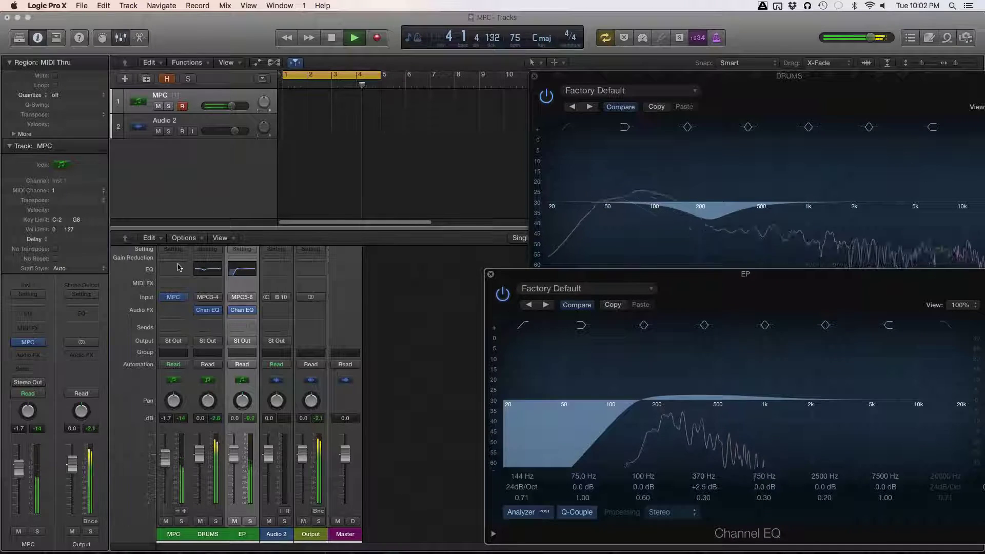
left_click(390, 298)
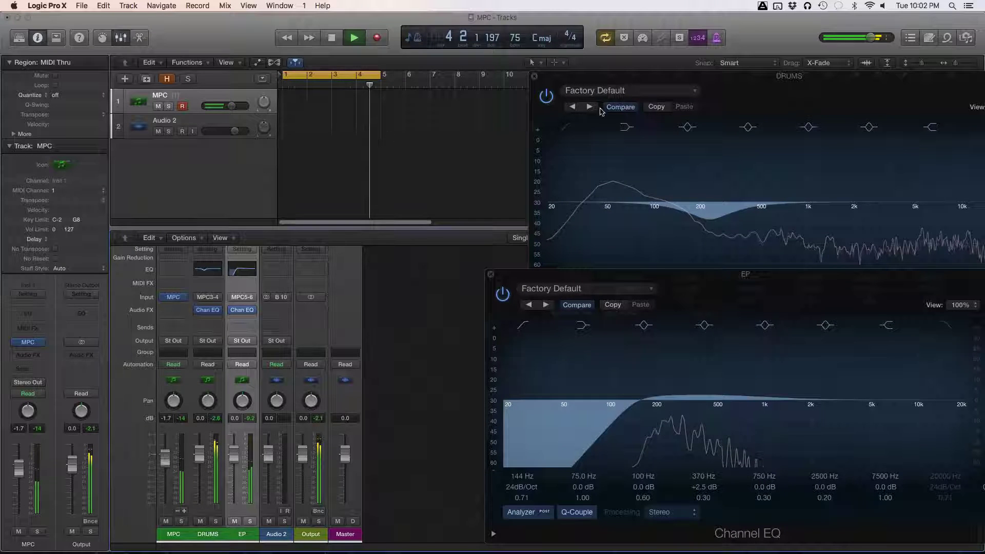
key("e")
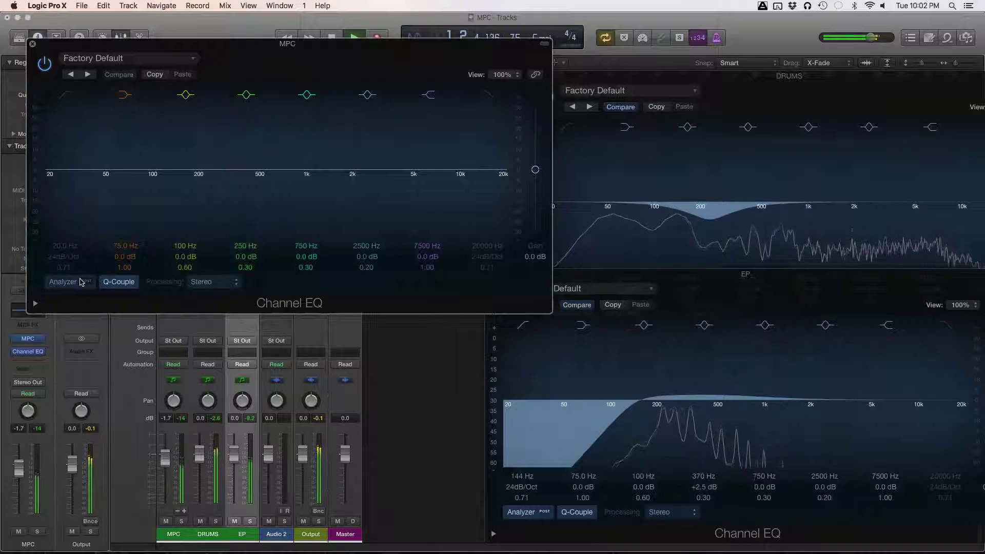
Turn on the MPC EQ analyzer and pull a DRUMS EQ band down to about 75 Hz
left_click(62, 282)
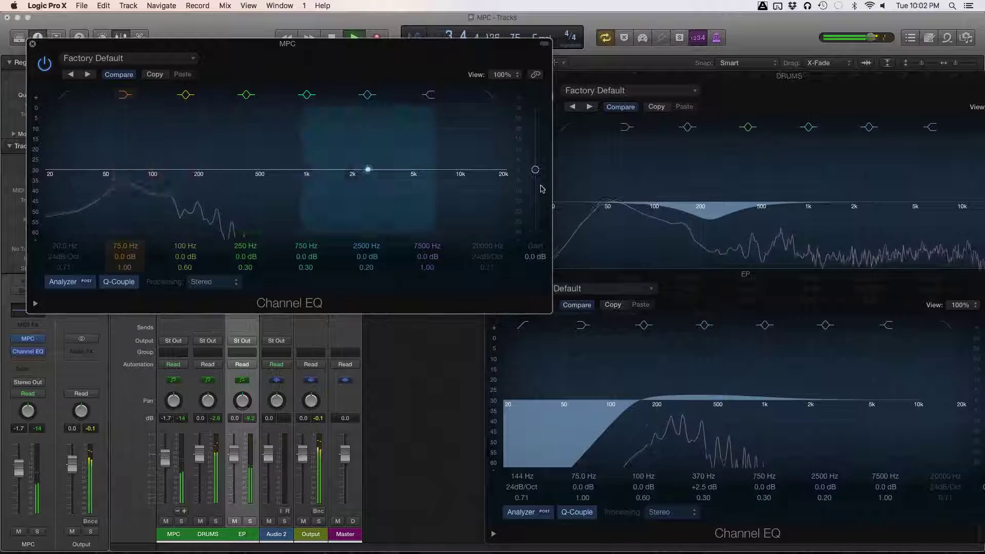
left_click(632, 204)
left_click_drag(632, 204, 621, 213)
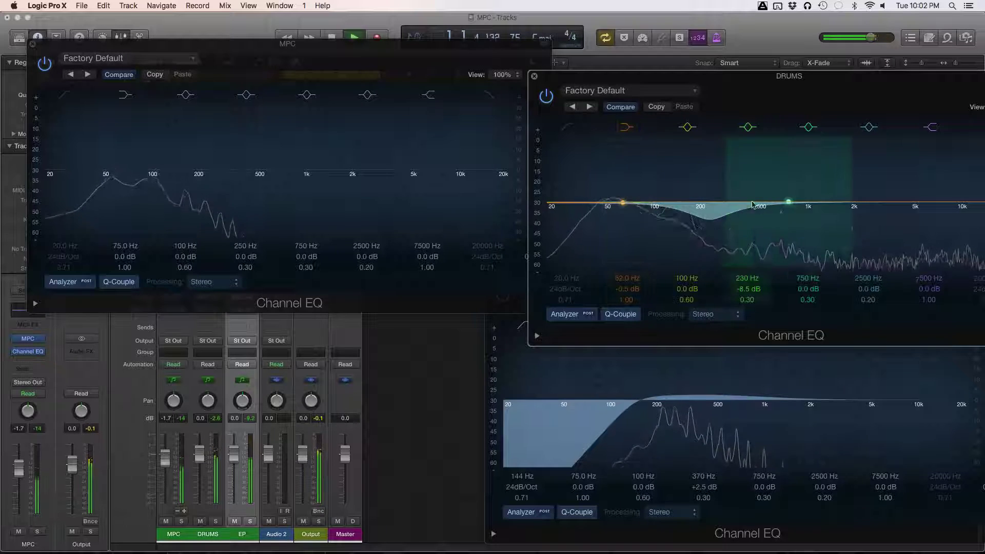
left_click_drag(788, 202, 635, 226)
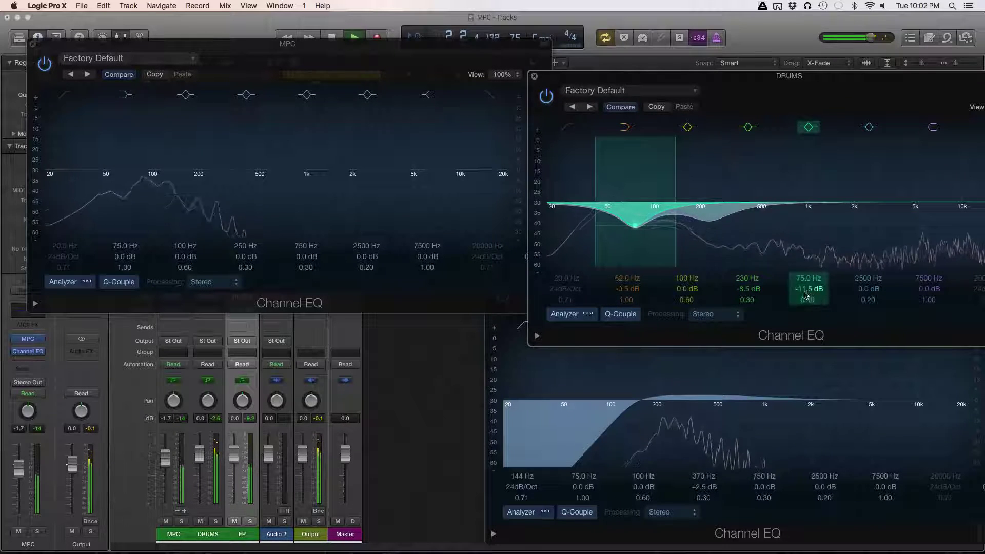
Tighten the DRUMS band into a Q 3.60, -15.5 dB notch at 70 Hz, then A/B the EQ
left_click_drag(807, 303, 807, 272)
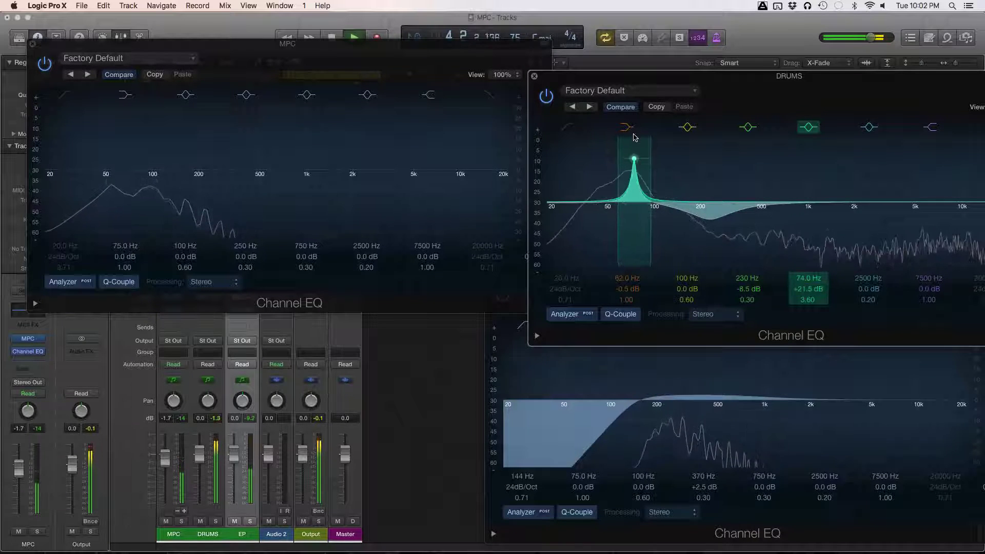
mouse_move(636, 138)
left_mouse_down()
mouse_move(656, 139)
mouse_move(627, 134)
mouse_move(627, 238)
left_mouse_up()
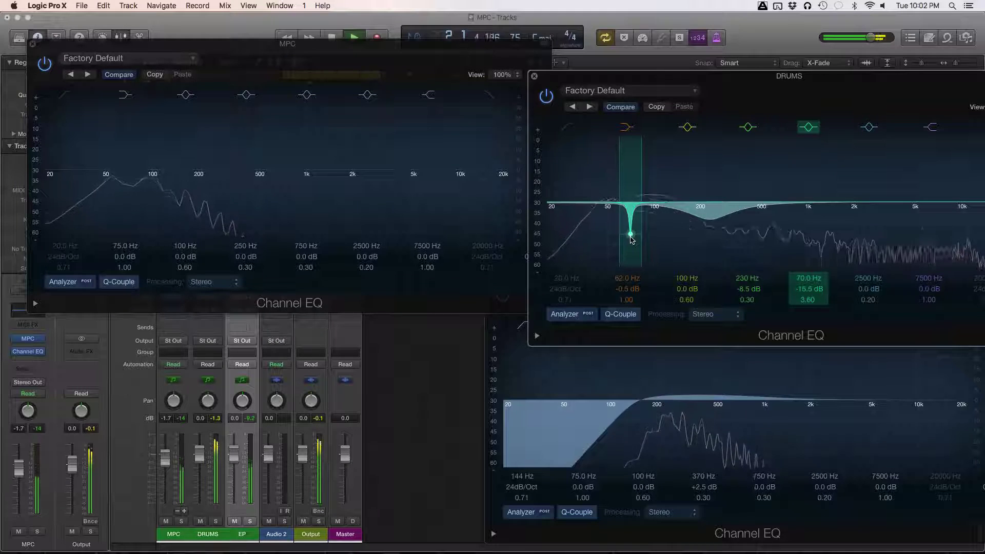
left_click(545, 97)
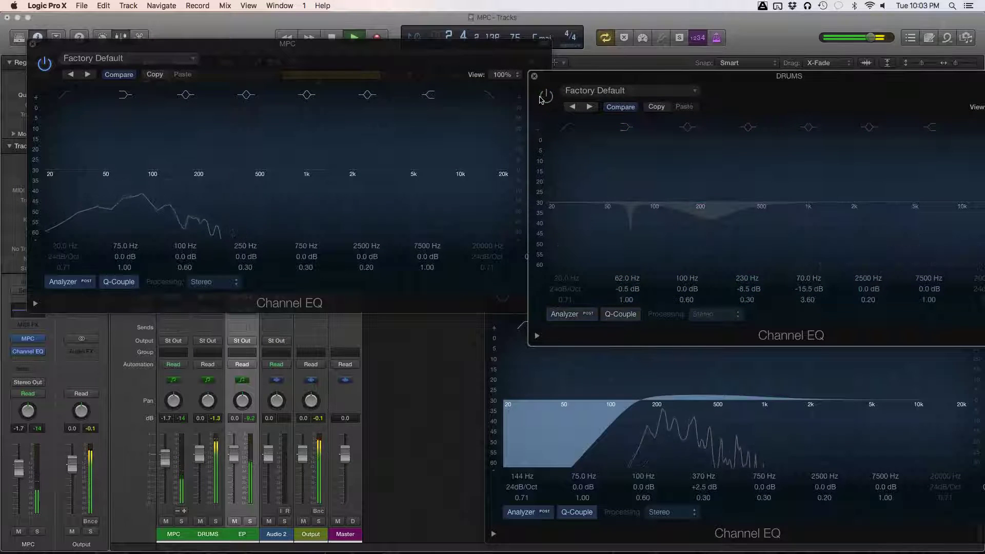
left_click(545, 97)
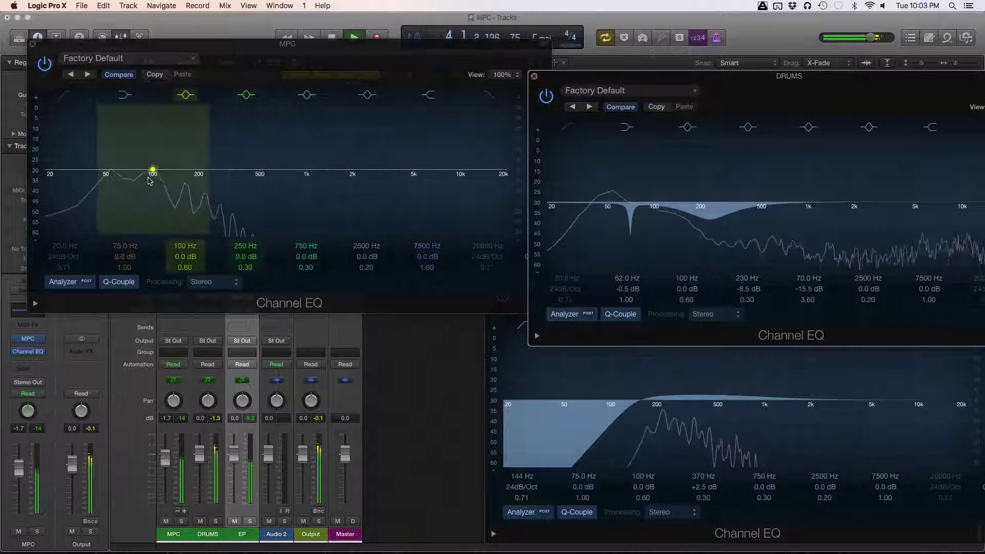
Boost the MPC EQ +7 dB at 225 Hz with narrower Q; add a +5.5 dB 5000 Hz DRUMS shelf
left_click_drag(214, 164, 209, 159)
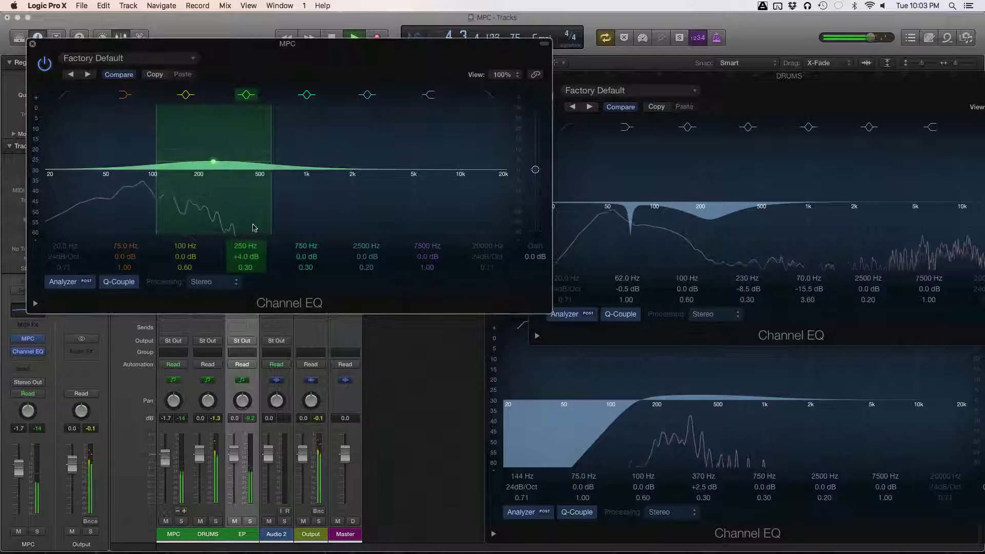
left_click_drag(272, 174, 207, 151)
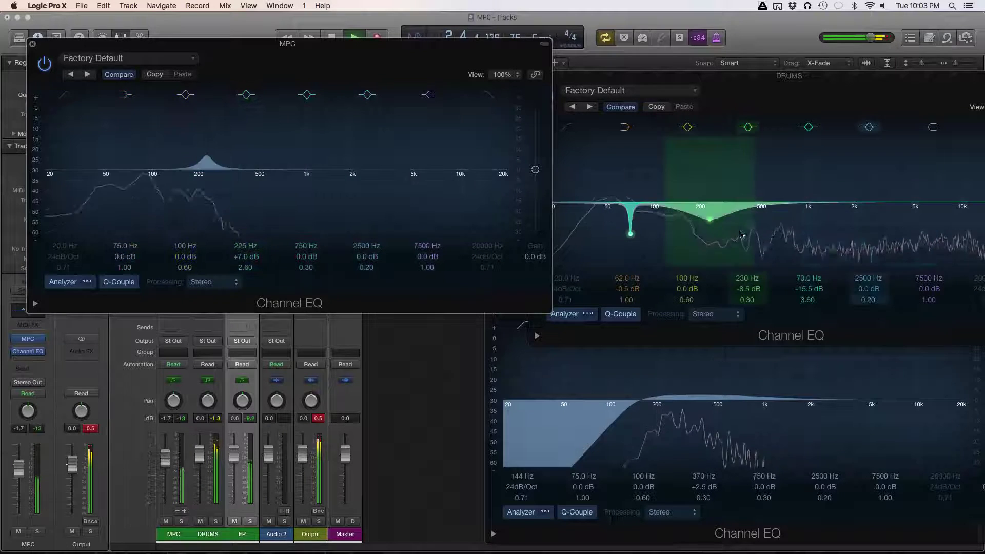
left_click_drag(706, 221, 706, 219)
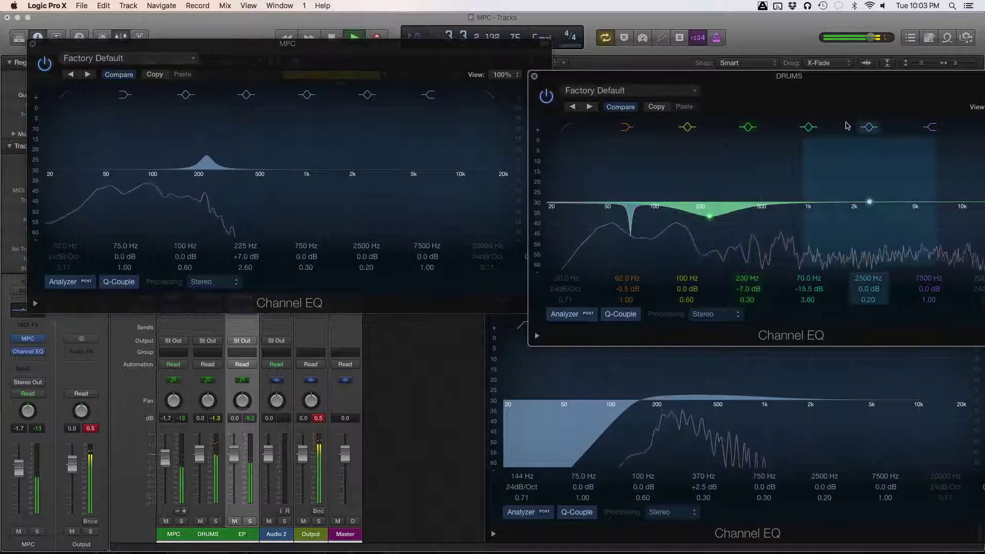
left_click_drag(842, 77, 723, 136)
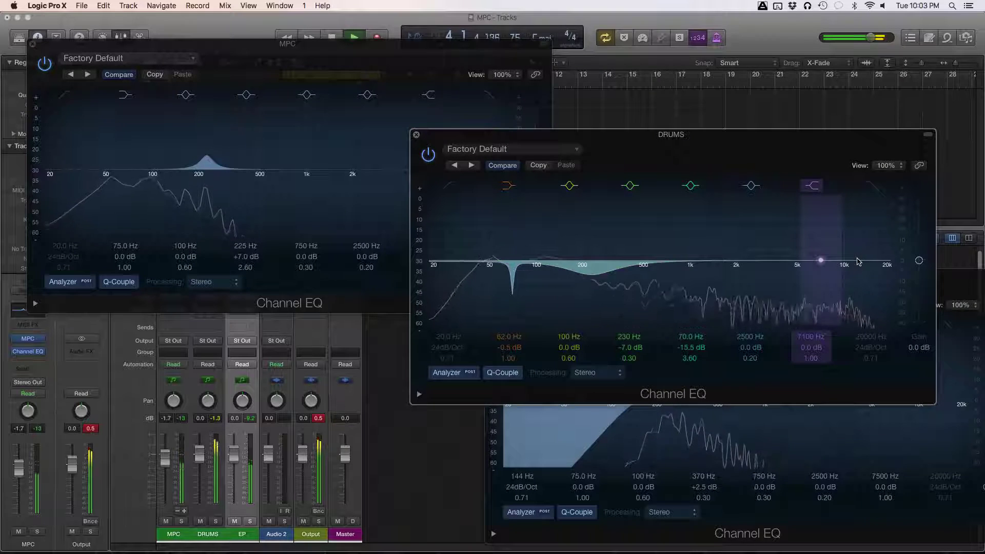
left_click_drag(866, 270, 844, 242)
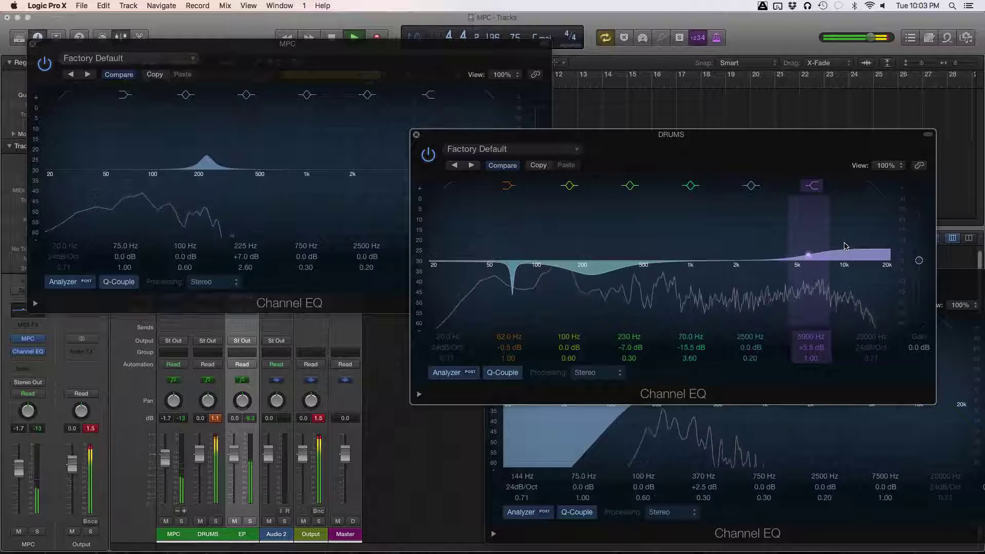
left_click(418, 135)
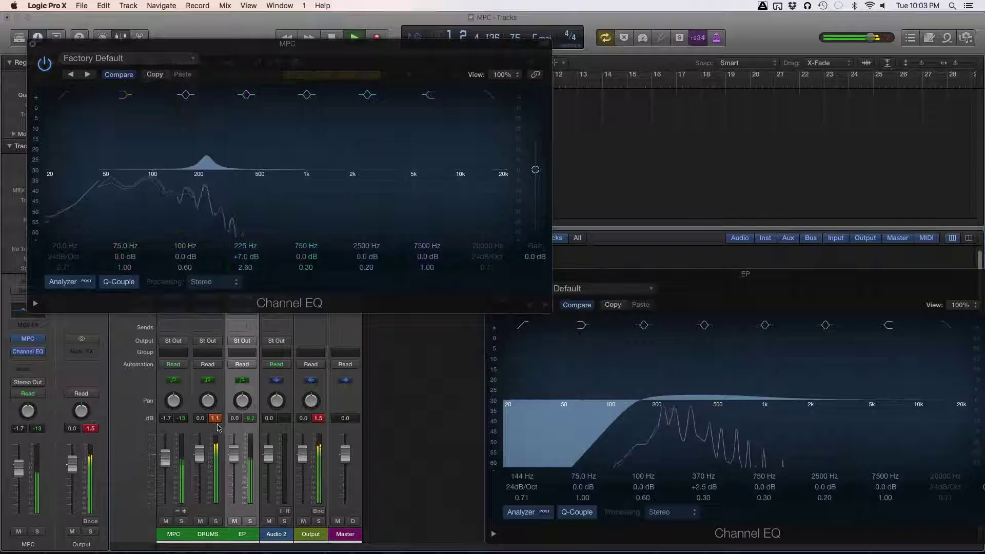
Lower the DRUMS fader, then lower the DRUMS and EP faders together
left_click(211, 458)
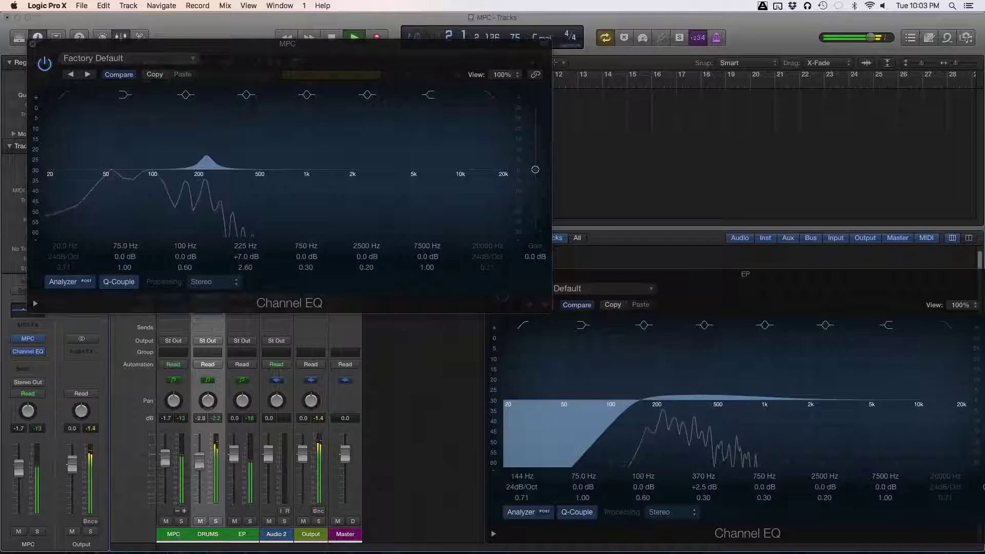
left_click_drag(200, 470, 227, 468)
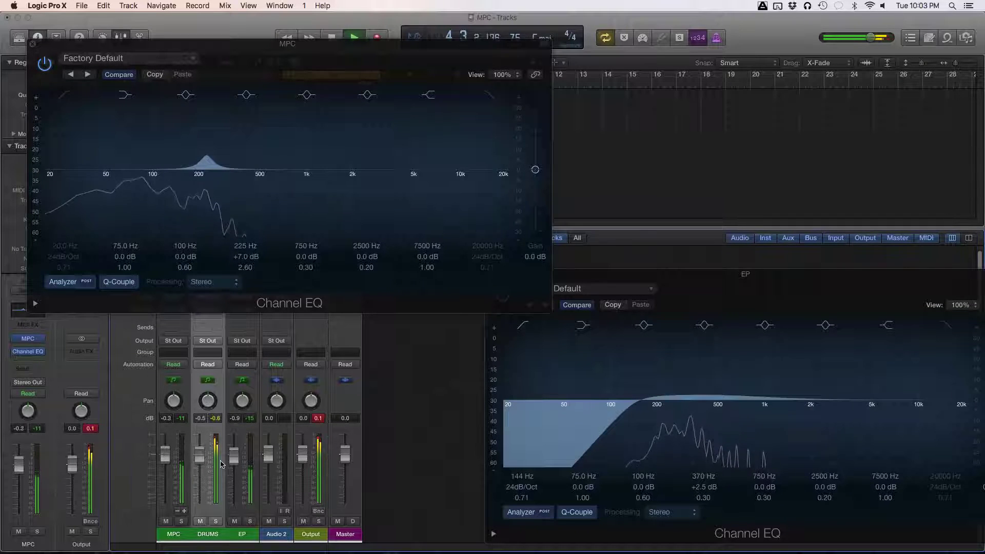
left_click(234, 455, "shift")
left_click_drag(234, 455, 233, 462)
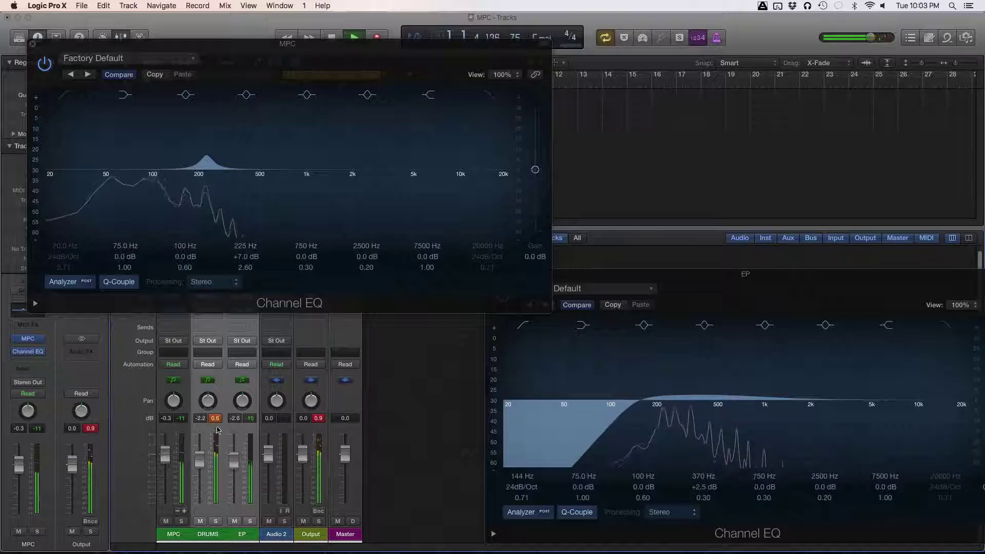
Reset peak meters and bring MPC, DRUMS and EP to -2.9, -4.8 and -5.2 dB
left_click(215, 419)
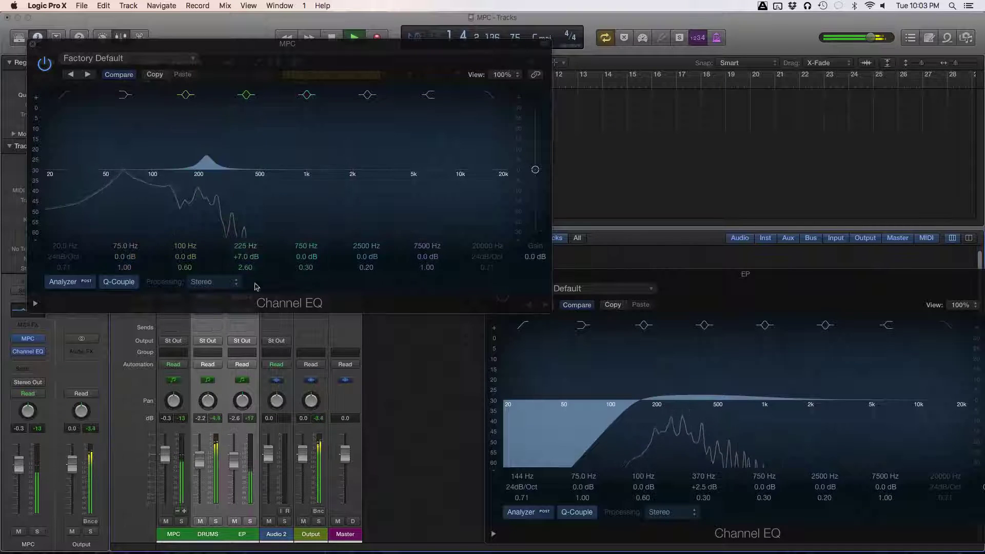
left_click(318, 419)
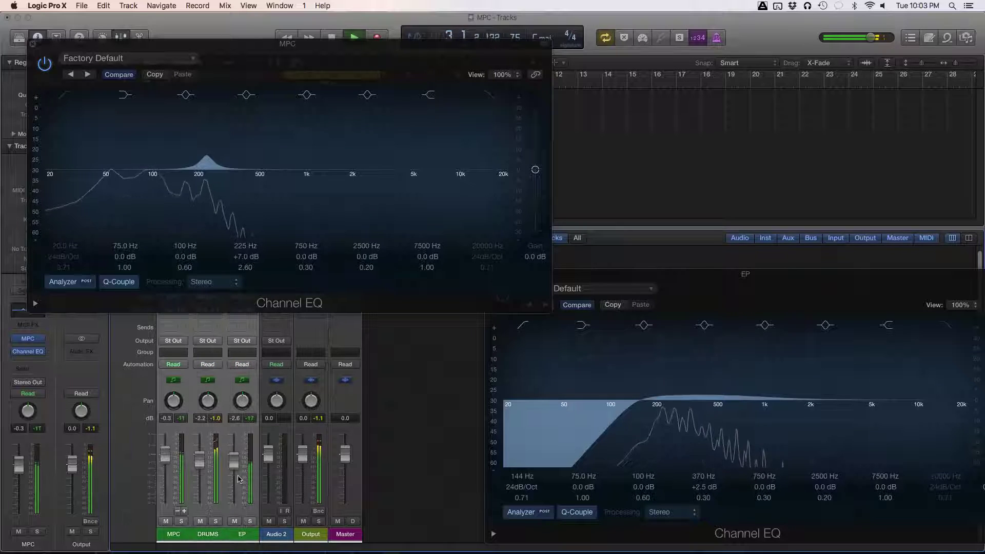
left_click_drag(239, 479, 238, 484)
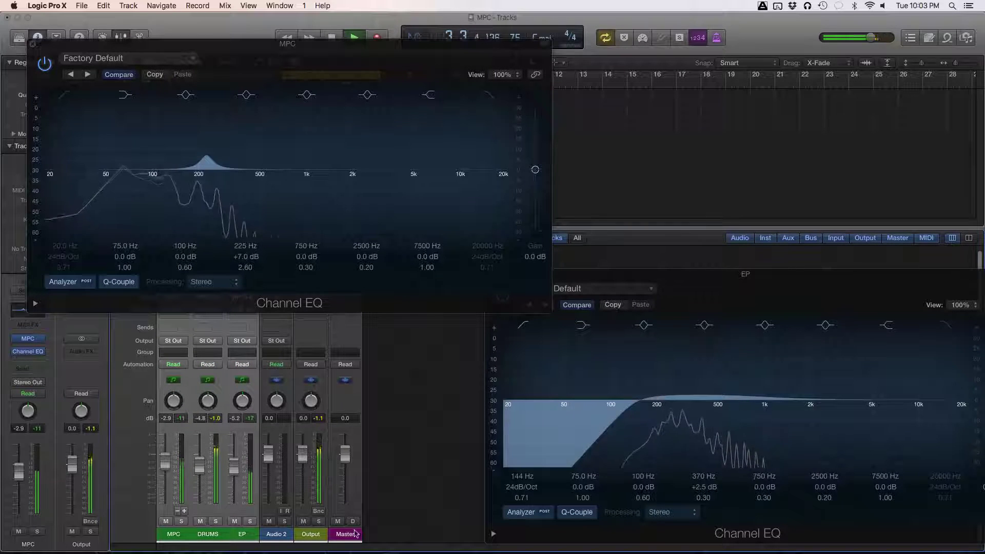
left_click(314, 535)
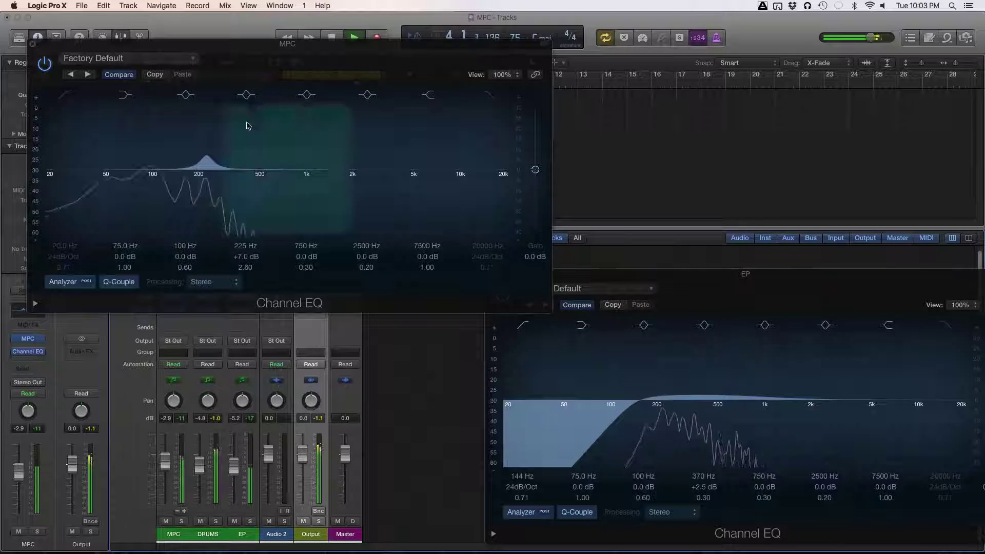
left_click(32, 46)
Close the EP EQ window and bypass the Channel EQ on MPC, DRUMS and EP
left_click(493, 275)
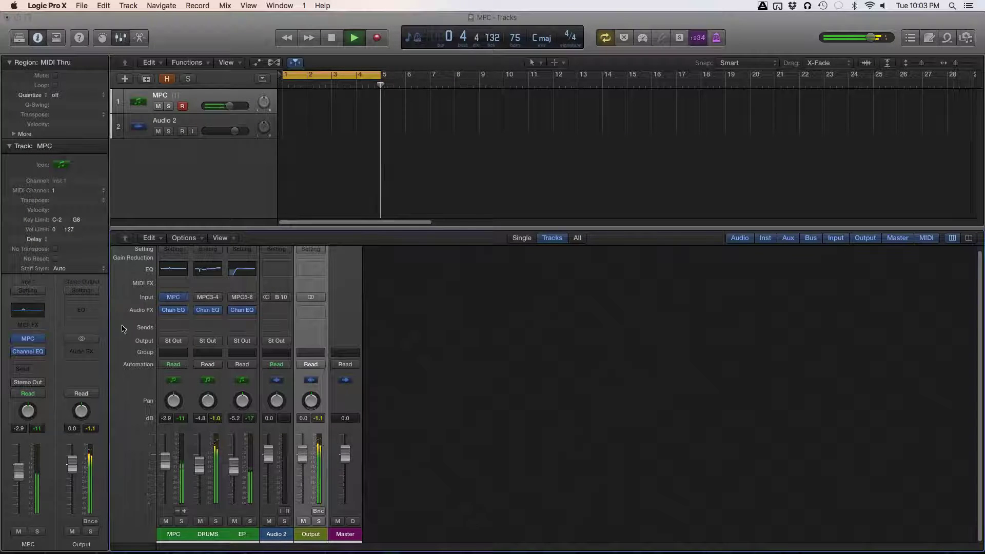
left_click(166, 310)
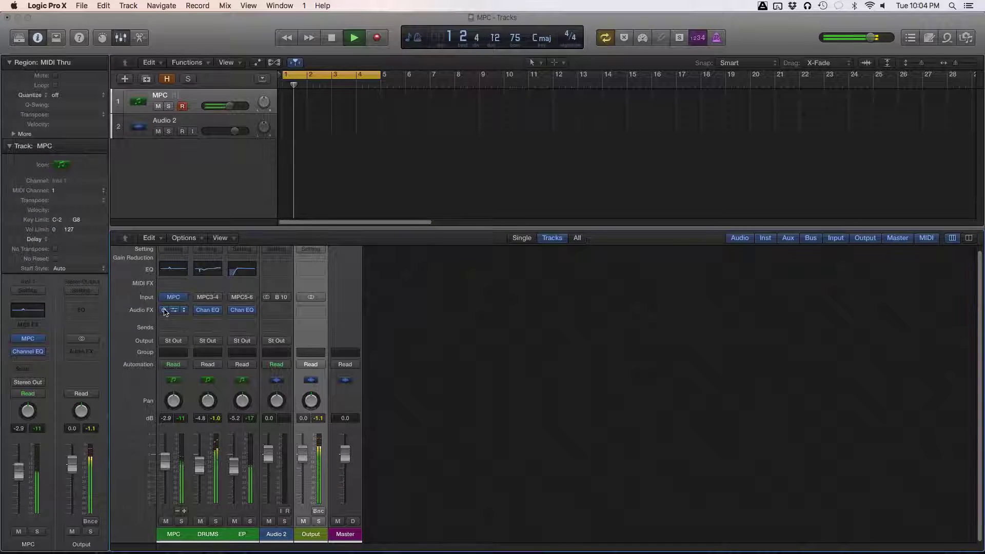
left_click(200, 310)
left_click(234, 310)
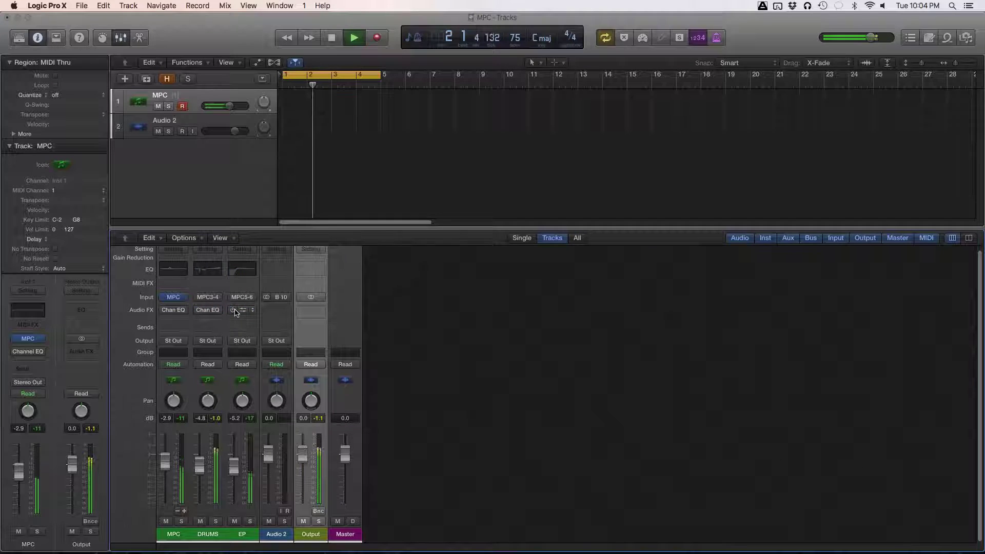
Re-enable the Channel EQ on all three strips
left_click(234, 310)
left_click(200, 310)
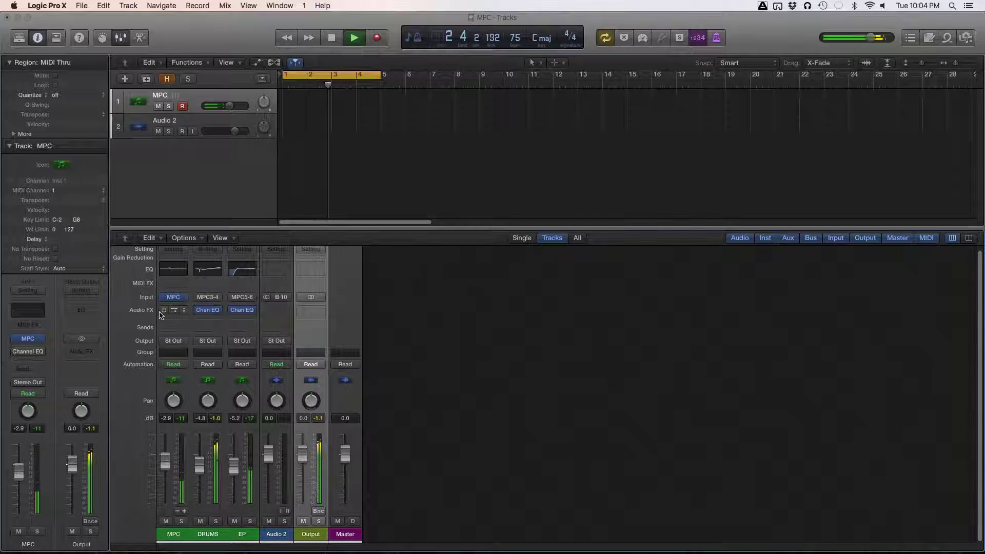
left_click(163, 310)
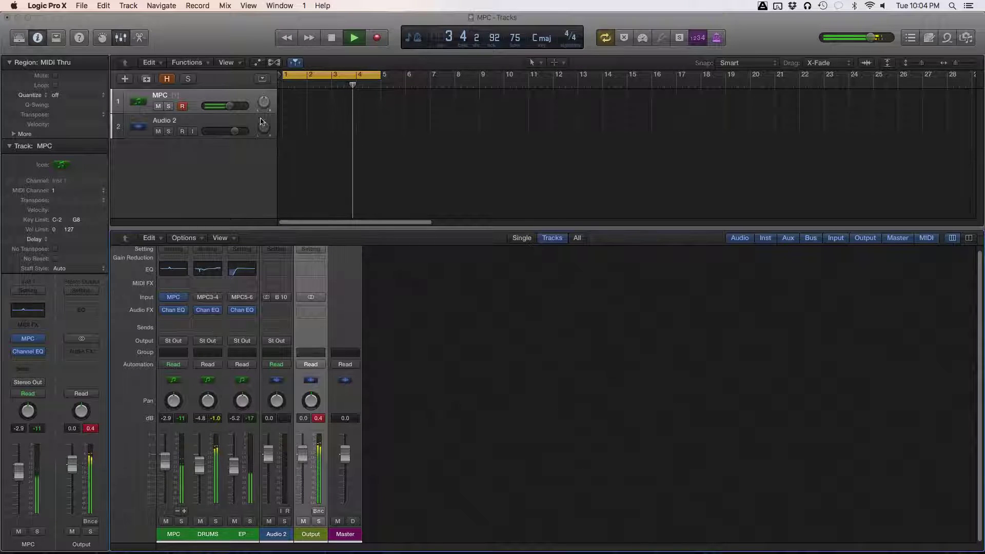
Stop playback with the Space bar, returning the playhead to bar 1
key("space")
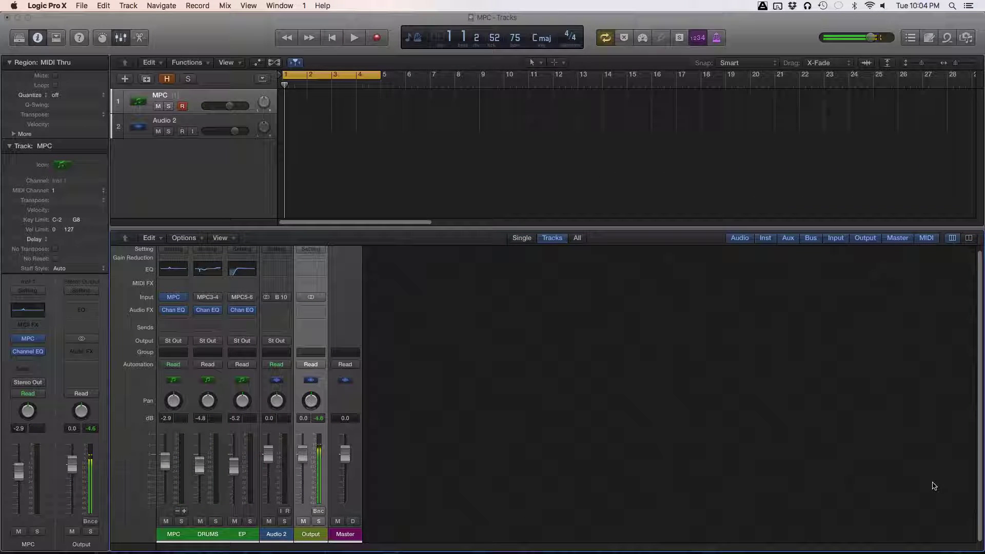